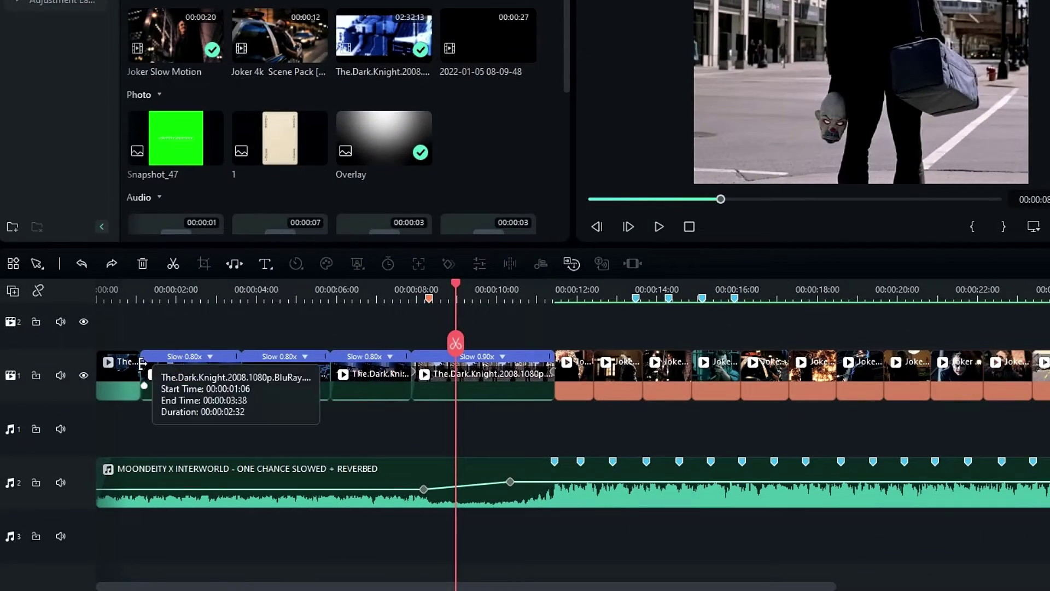
Scrub to about 11 seconds and select the first Joker Slow Motion clip after the Dark Knight clip.
click(115, 366)
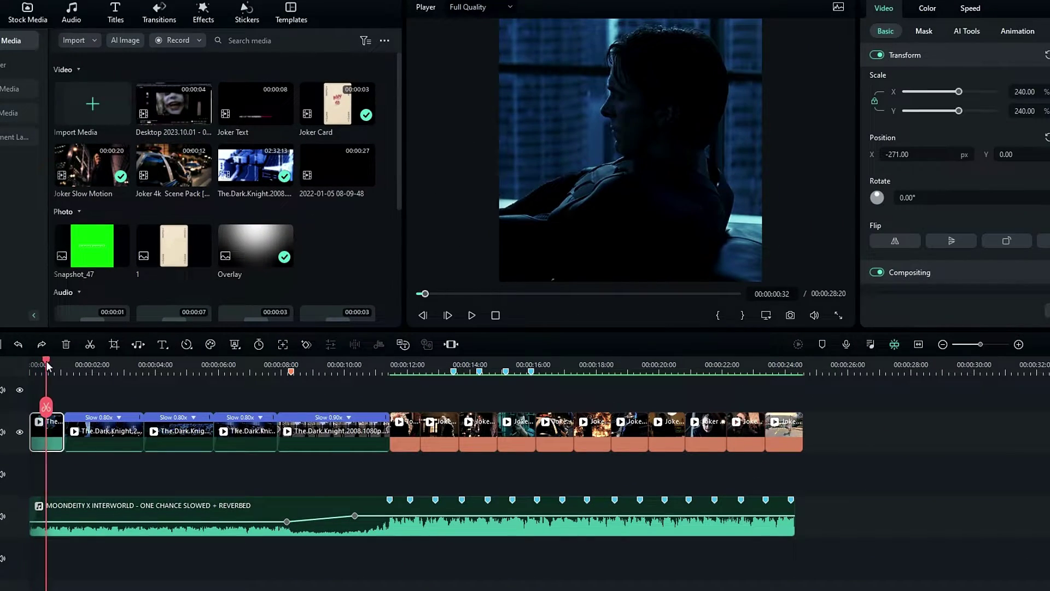
drag(47, 366, 381, 375)
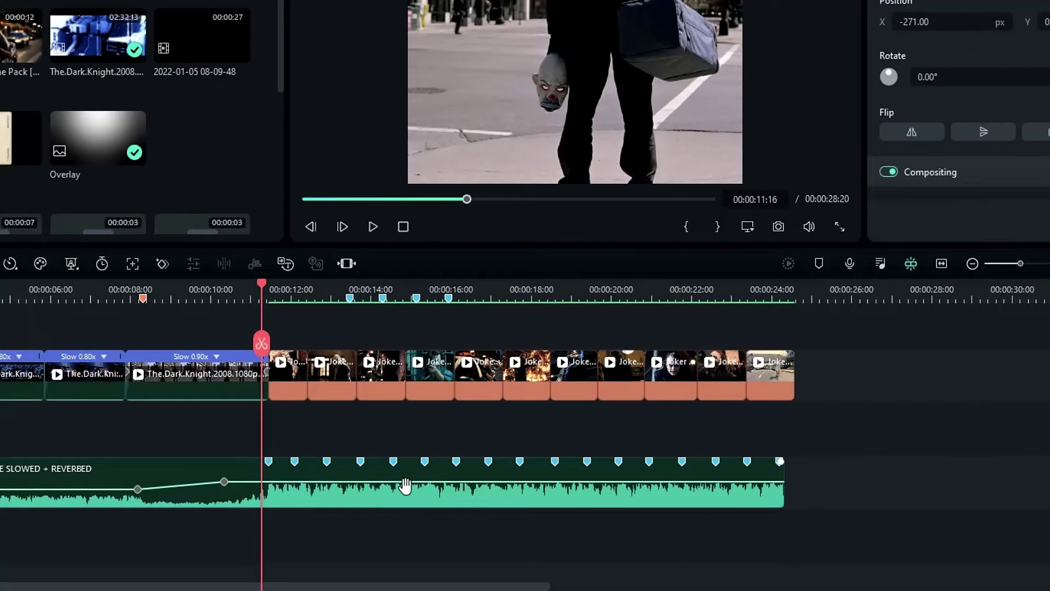
click(405, 484)
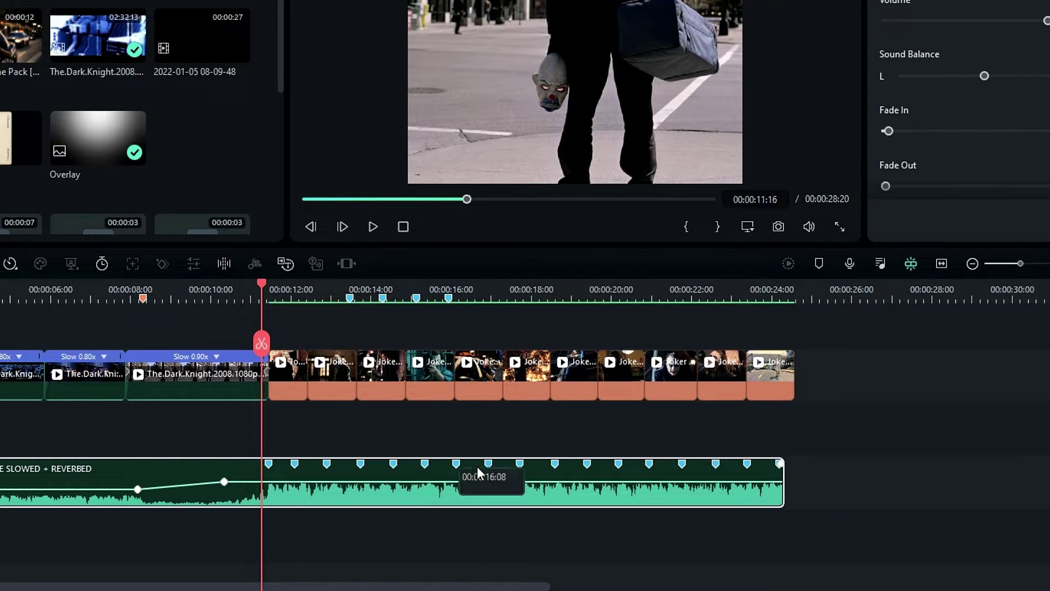
scroll(420, 300, up, 5)
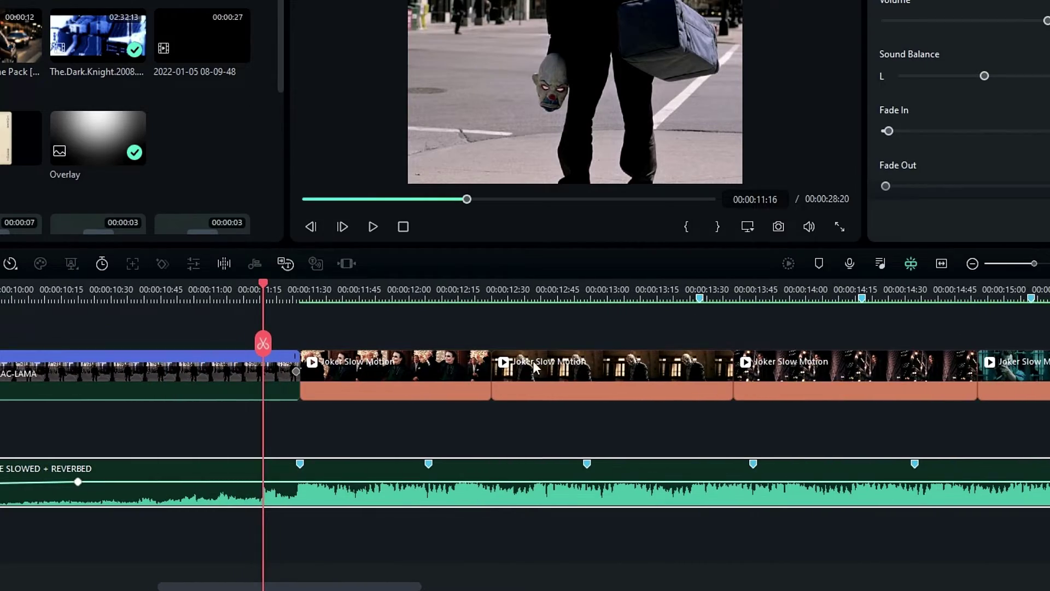
click(431, 361)
mouse_move(391, 360)
mouse_down()
mouse_move(413, 356)
mouse_move(374, 354)
mouse_up()
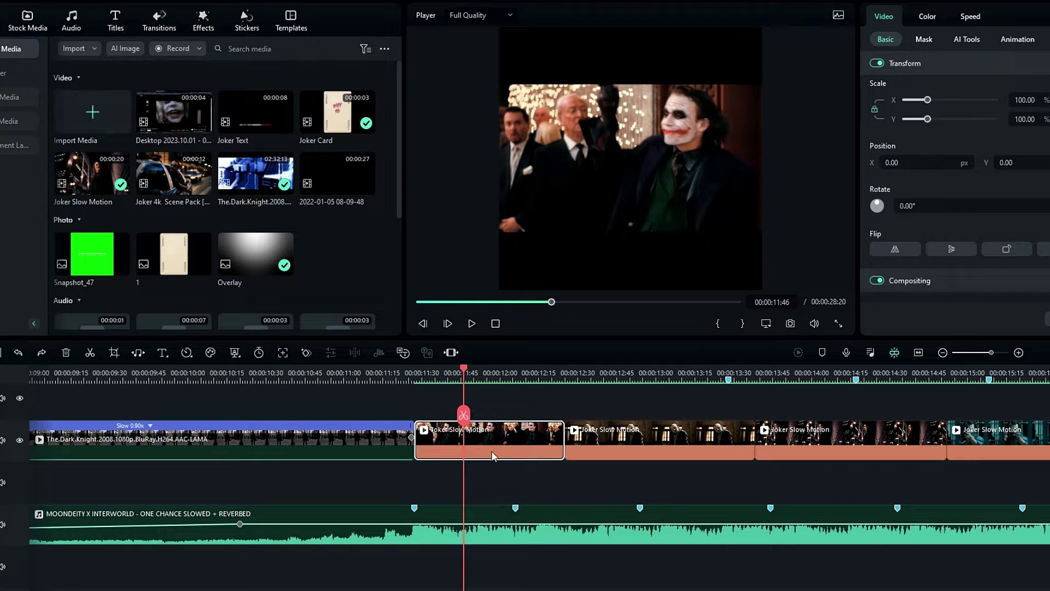
drag(469, 374, 487, 397)
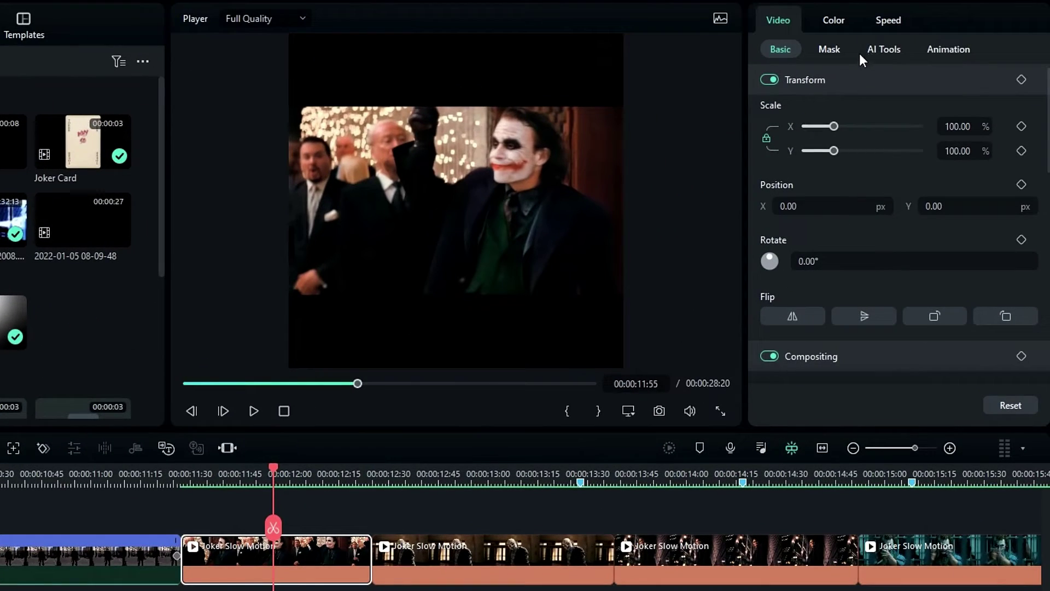
Speed up the first Joker Slow Motion clip to 1.5x with Uniform Speed.
click(882, 21)
drag(862, 93, 895, 81)
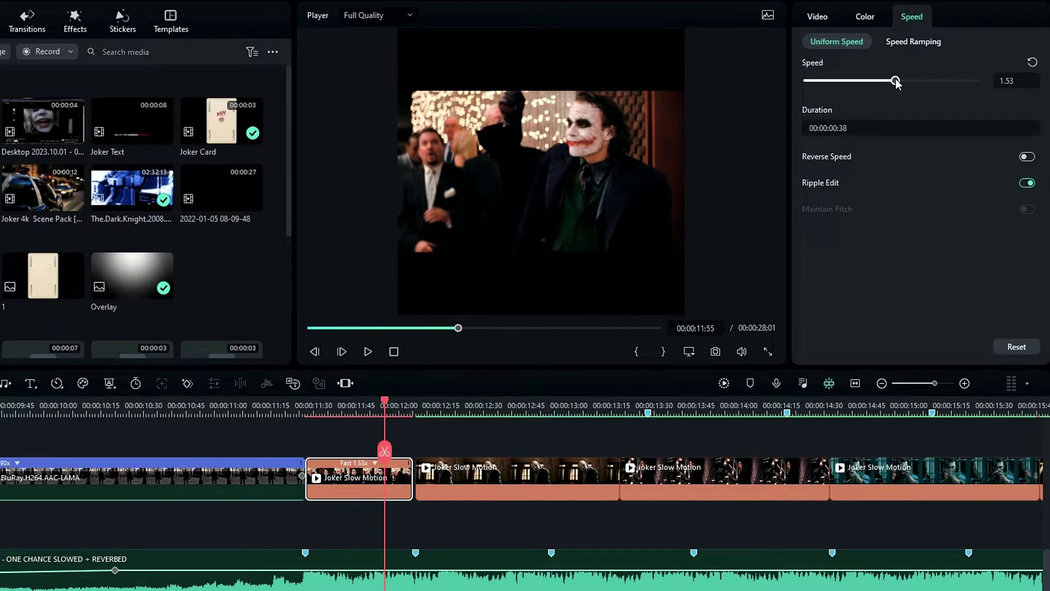
key(Return)
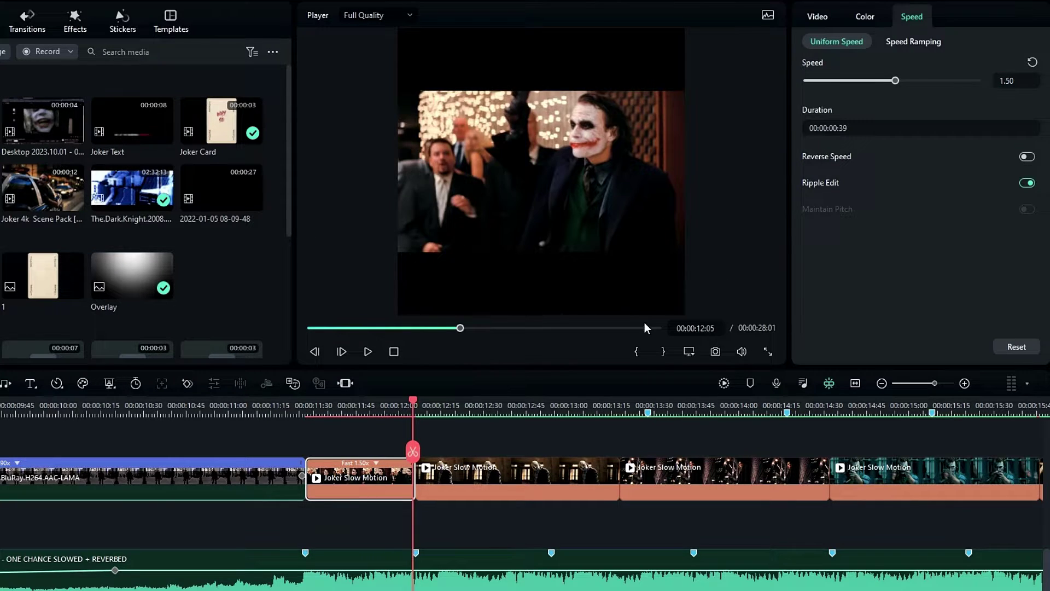
drag(413, 412, 469, 422)
Set the second Joker Slow Motion clip's speed to 1.5 and return to the masked Joker frame.
click(492, 475)
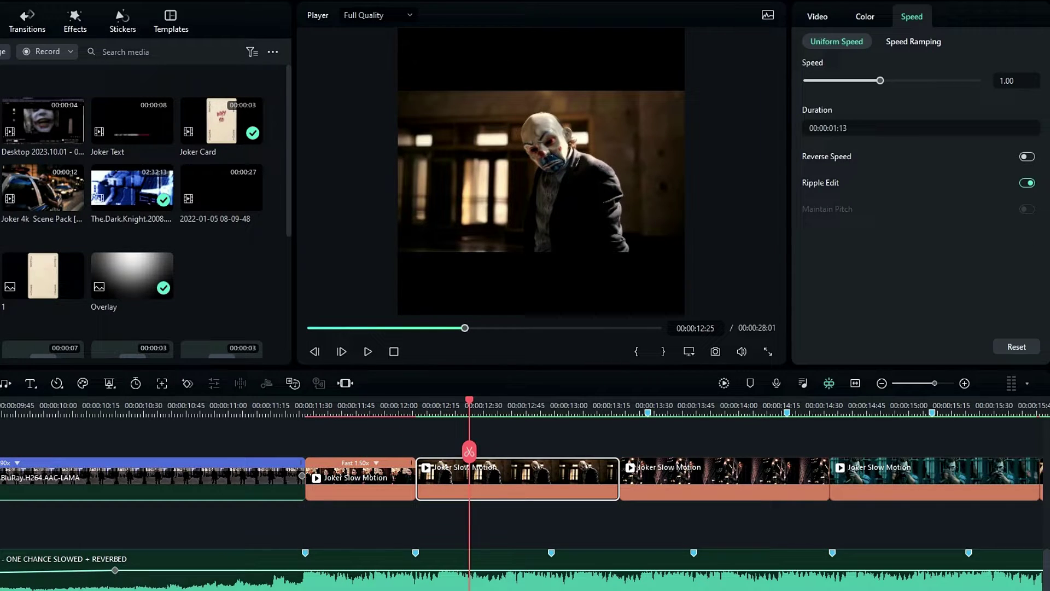
drag(880, 81, 893, 82)
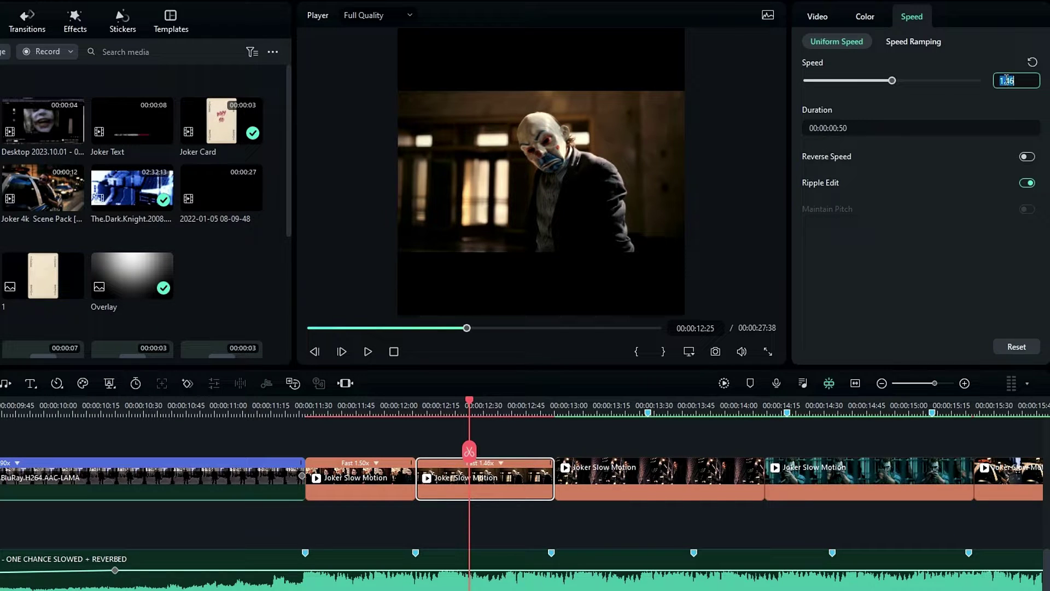
click(1024, 78)
text(1.5)
key(Return)
click(578, 416)
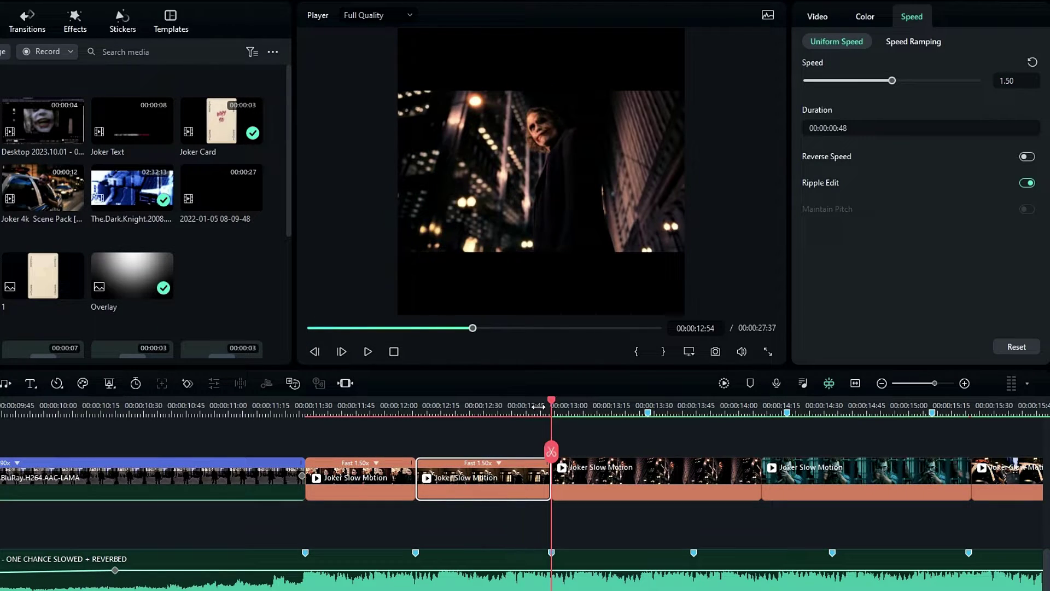
drag(540, 408, 503, 407)
scroll(493, 408, down, 3)
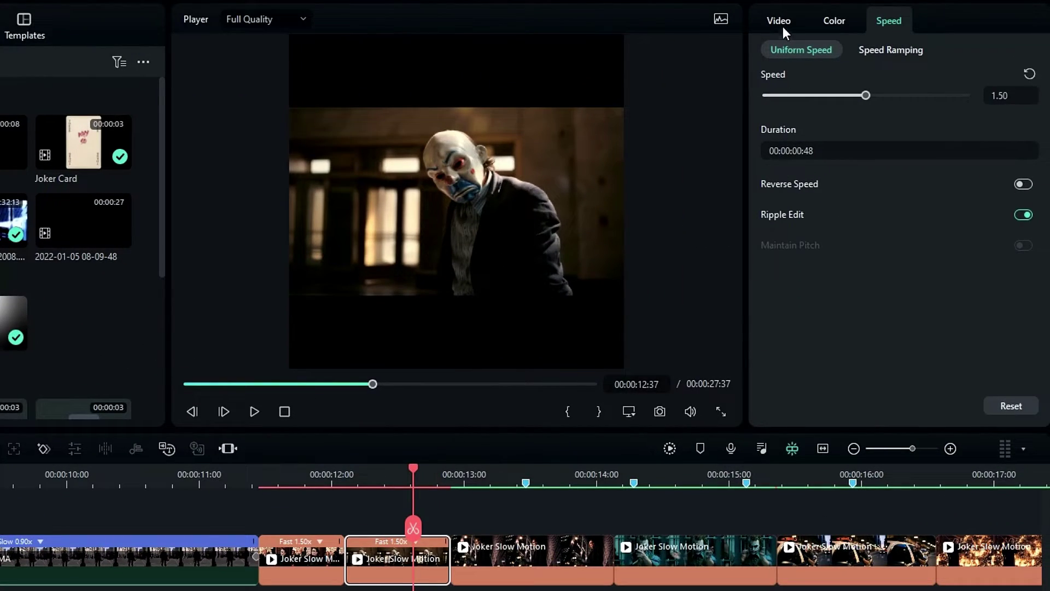
In Video > Basic, set the masked Joker clip's Scale to 180% and Position X to -153 px.
click(783, 24)
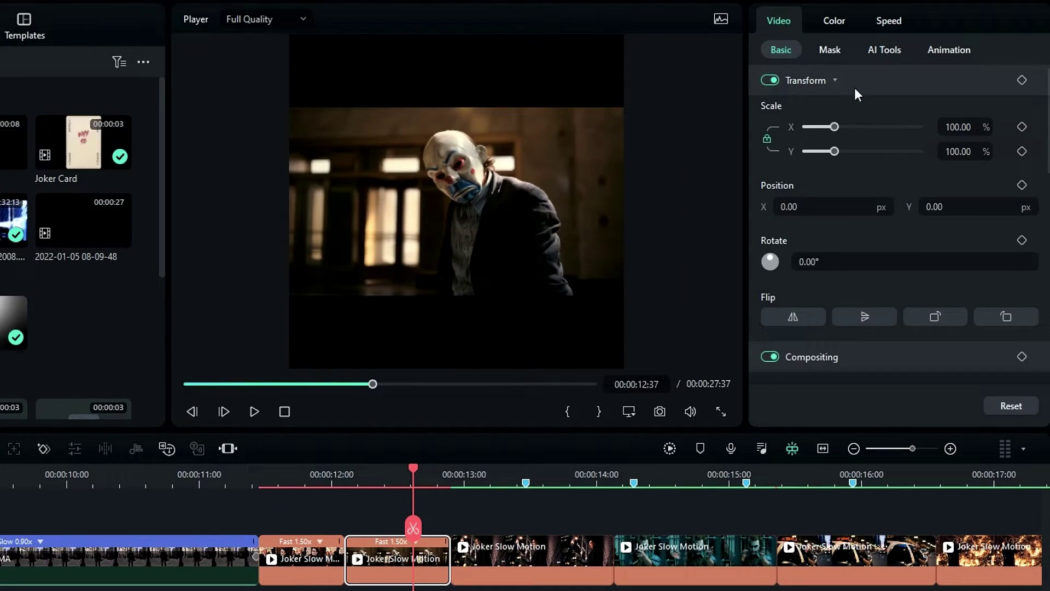
drag(957, 131, 1006, 131)
text(180)
key(Return)
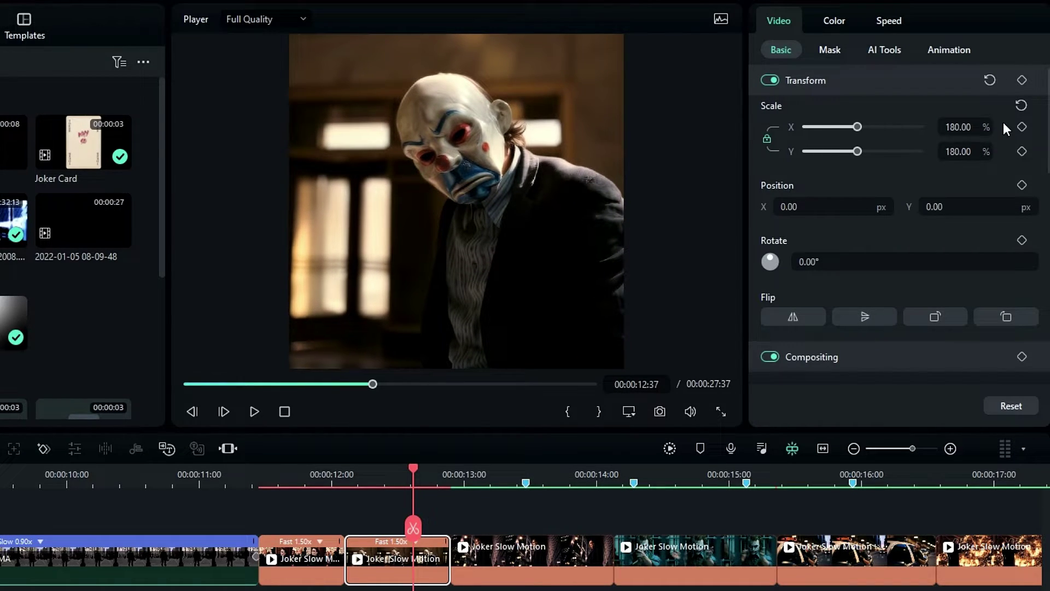
drag(822, 205, 738, 206)
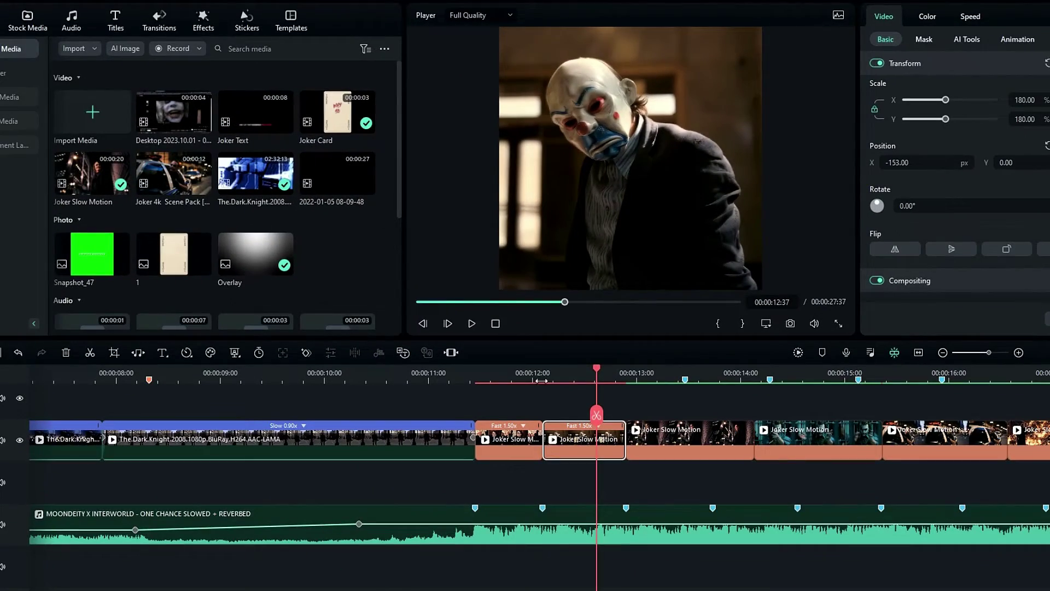
drag(544, 376, 575, 376)
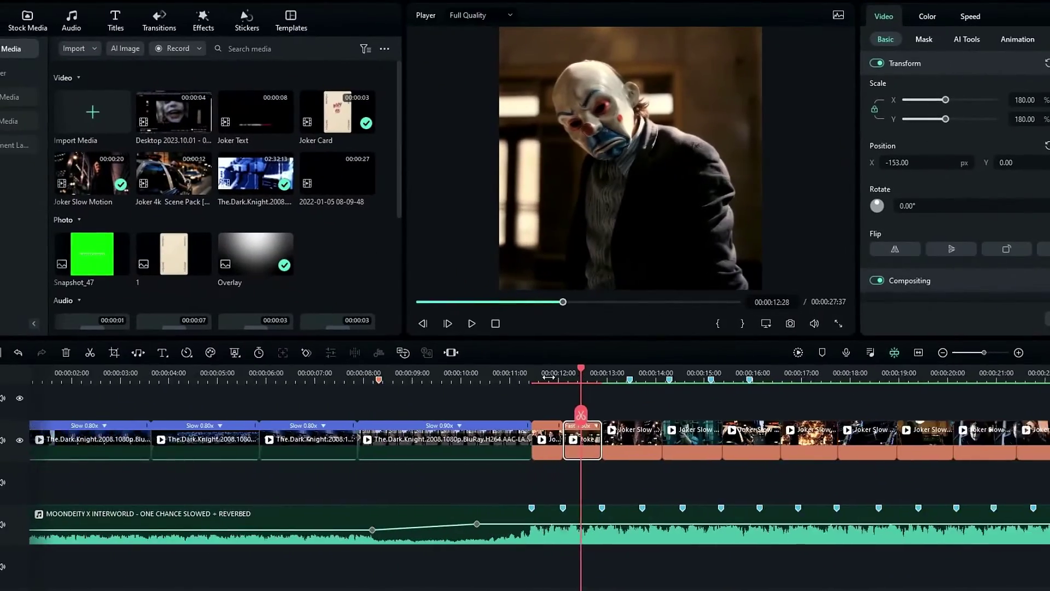
scroll(571, 454, down, 3)
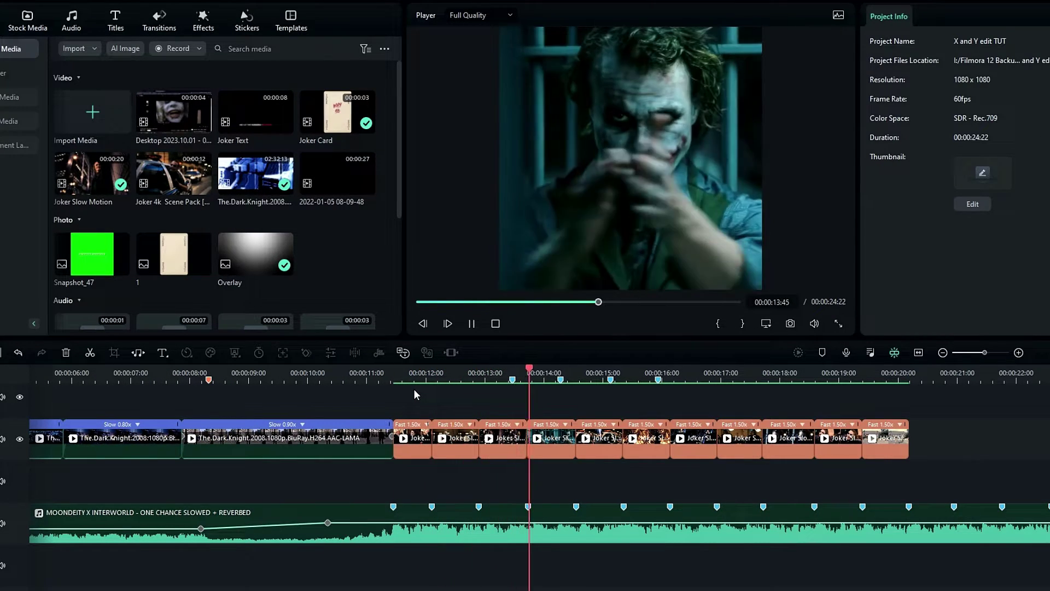
Select the first 1.50x Joker clip and set its starting Scale keyframe to 210%.
mouse_move(414, 378)
mouse_down()
mouse_move(441, 377)
mouse_move(398, 378)
mouse_move(440, 377)
mouse_move(422, 381)
mouse_up()
click(422, 453)
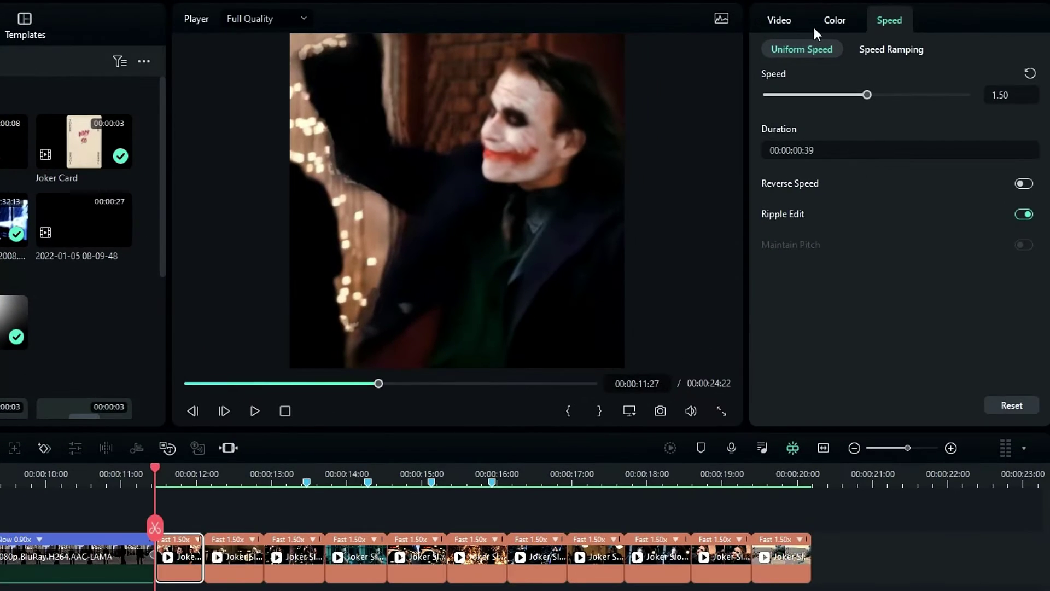
click(837, 26)
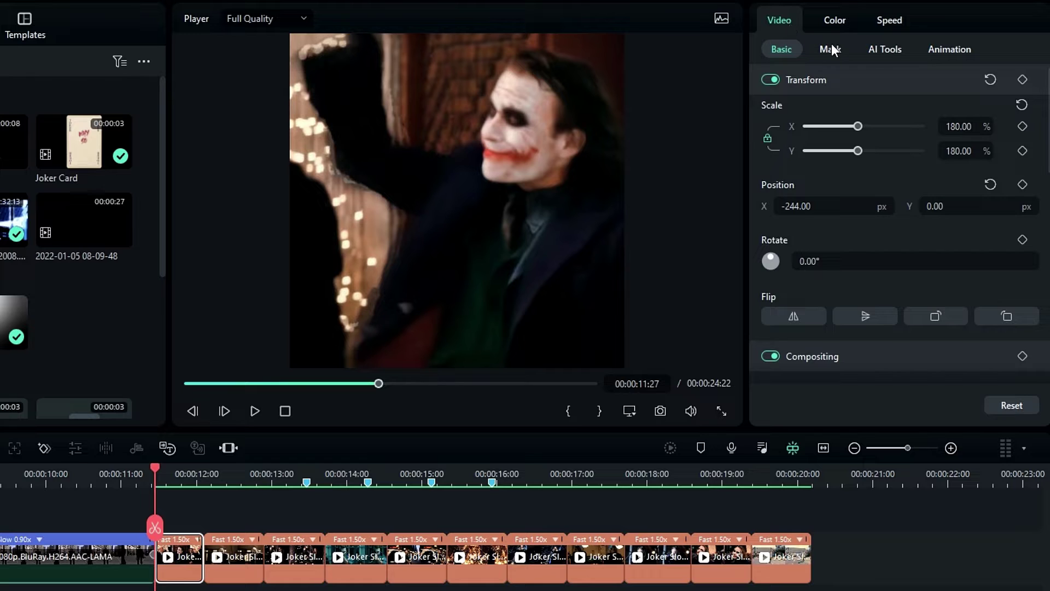
click(958, 127)
text(210)
key(Return)
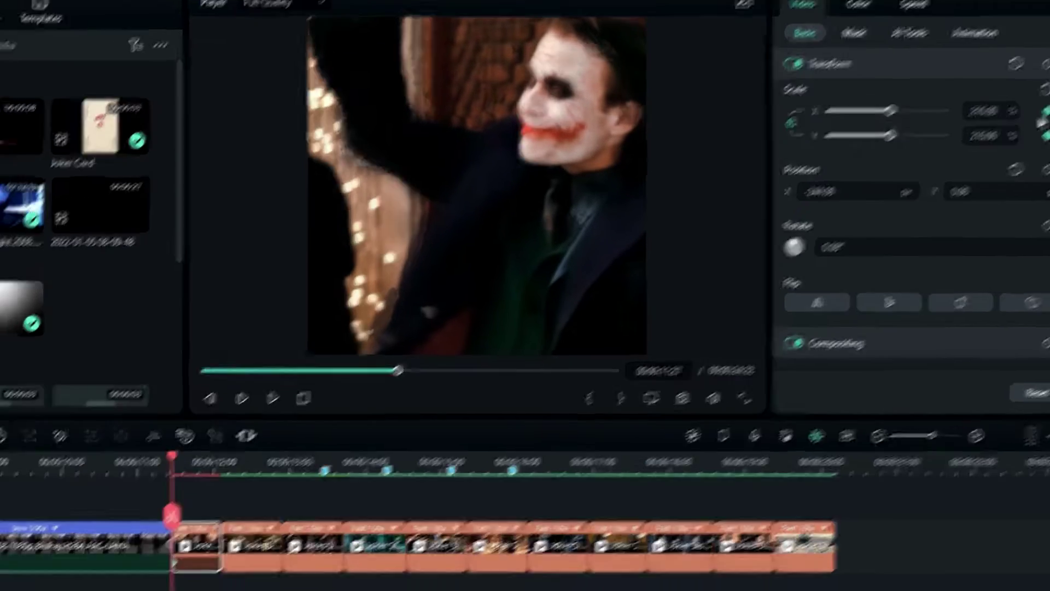
Move ahead to 12:06 and set the ending Scale to 180%.
key(space)
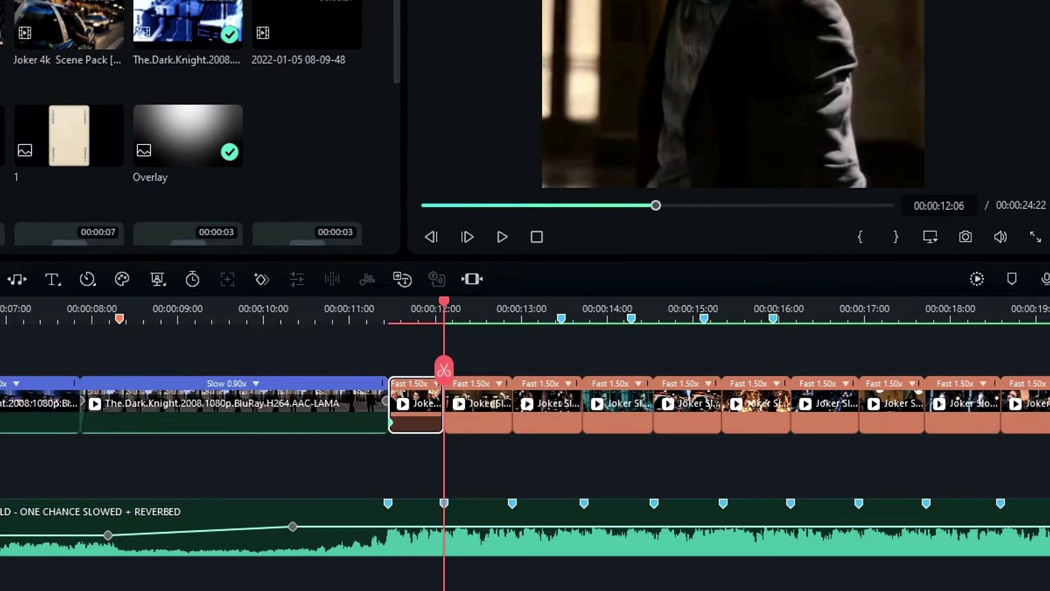
key(space)
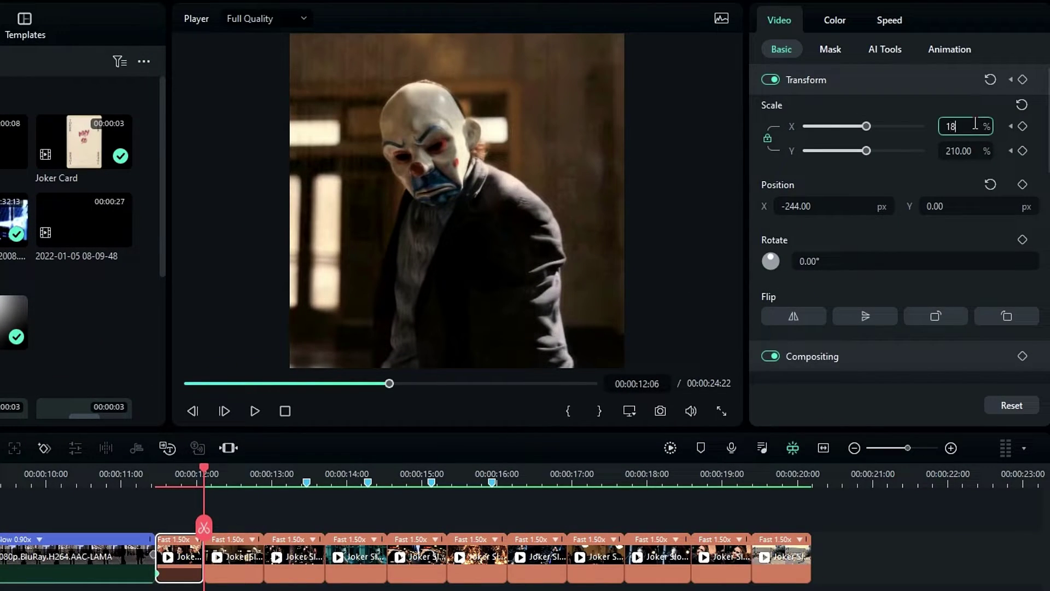
click(975, 125)
text(180)
key(Return)
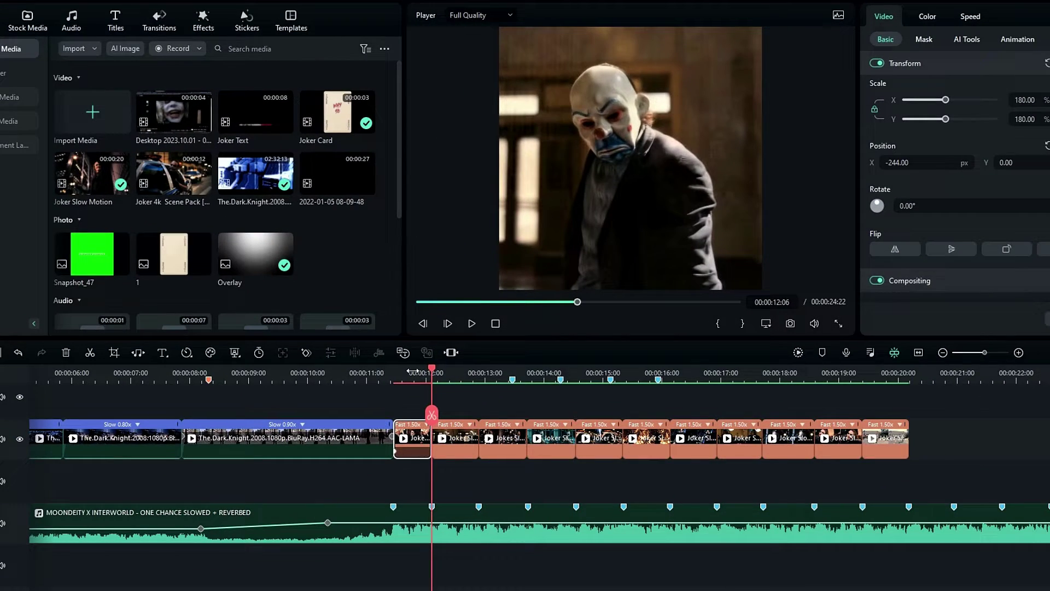
Play back the edit to review the 210% to 180% zoom.
drag(411, 371, 433, 371)
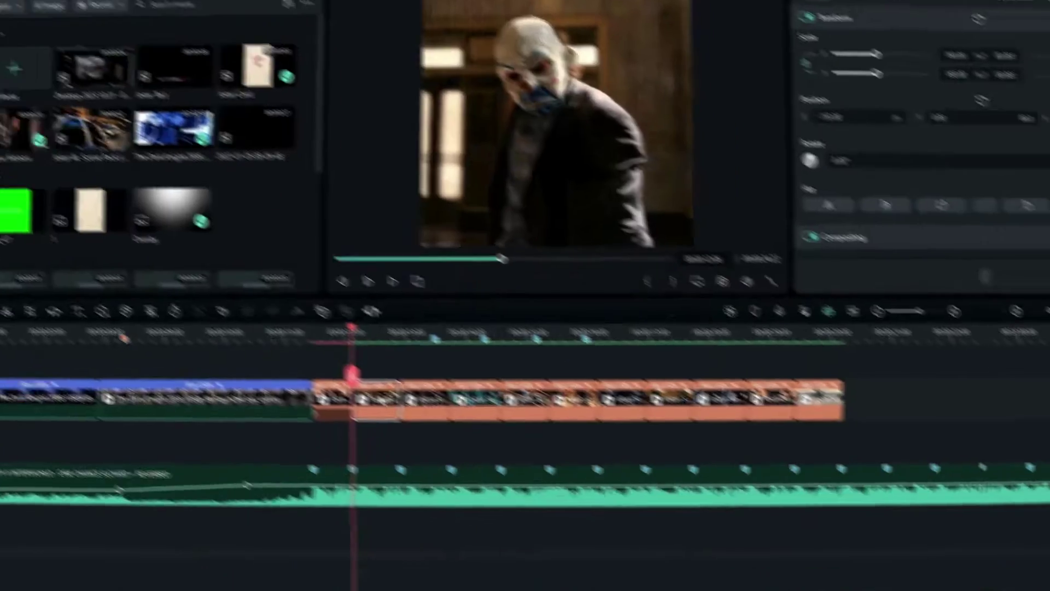
click(395, 388)
key(space)
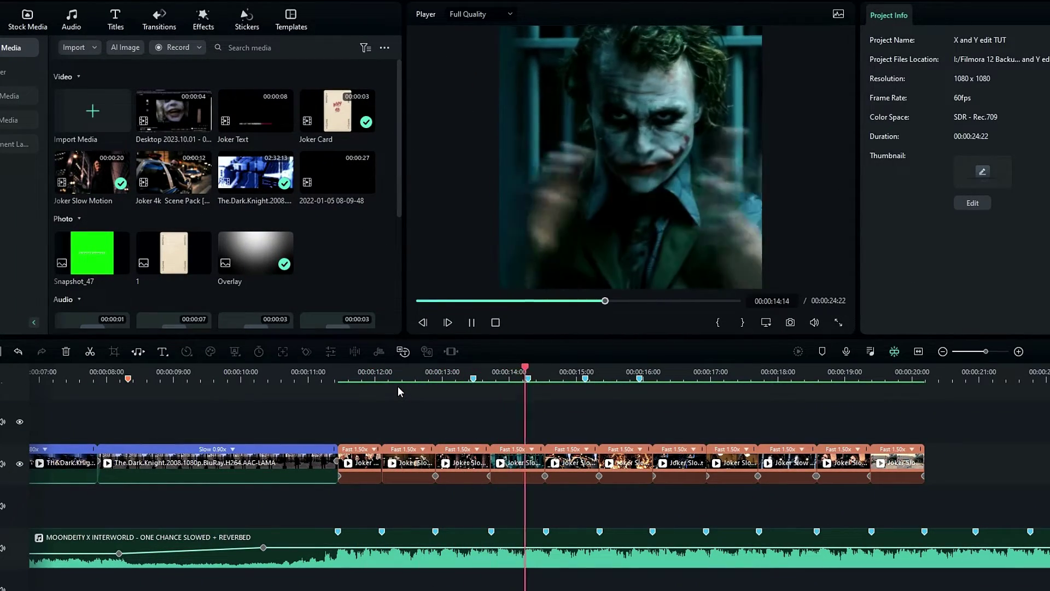
key(space)
mouse_move(372, 374)
mouse_down()
mouse_move(361, 376)
mouse_move(441, 379)
mouse_move(359, 375)
mouse_move(387, 369)
mouse_move(356, 365)
mouse_up()
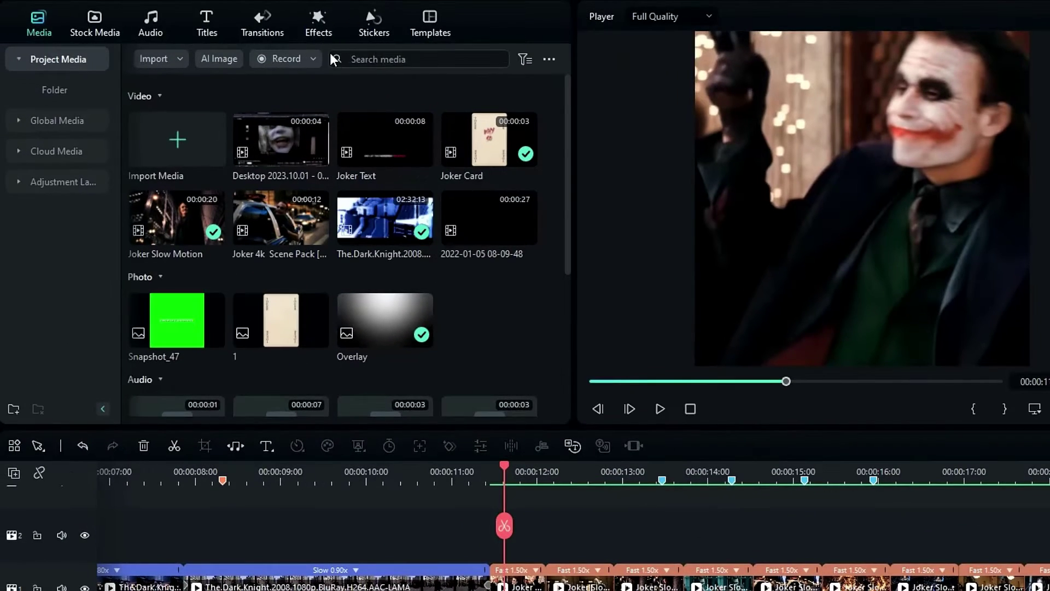
Add the Extreme shake effect from Video Effects > Shake above the Joker clips.
click(207, 23)
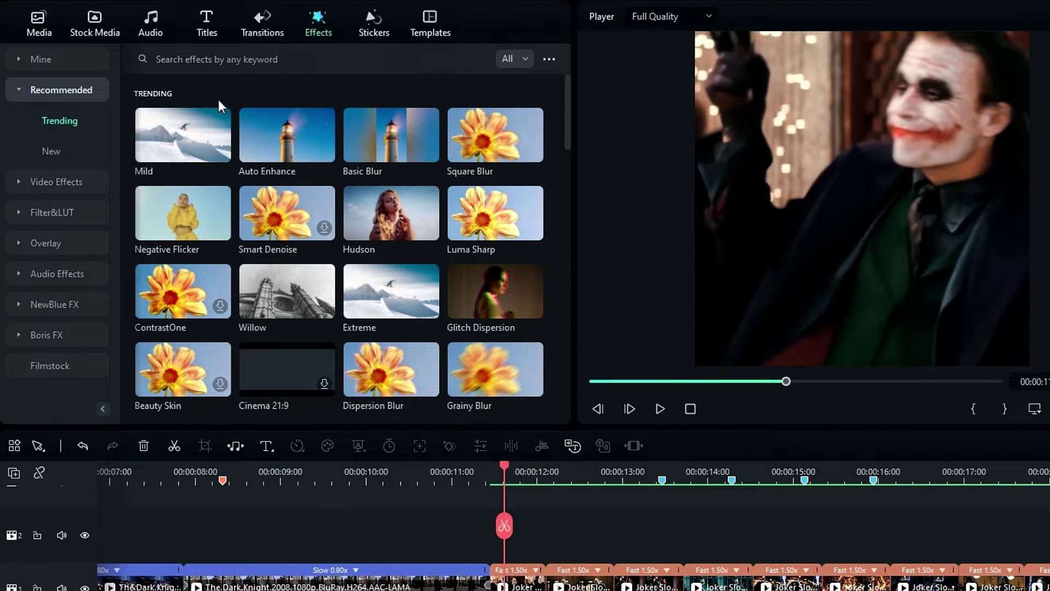
click(60, 188)
click(56, 183)
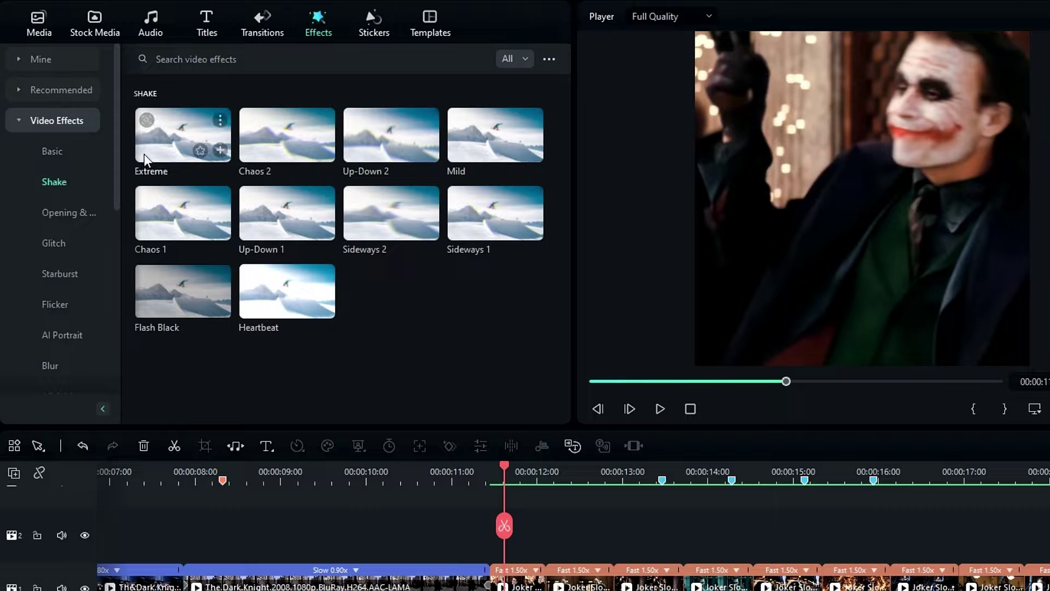
drag(173, 148, 506, 523)
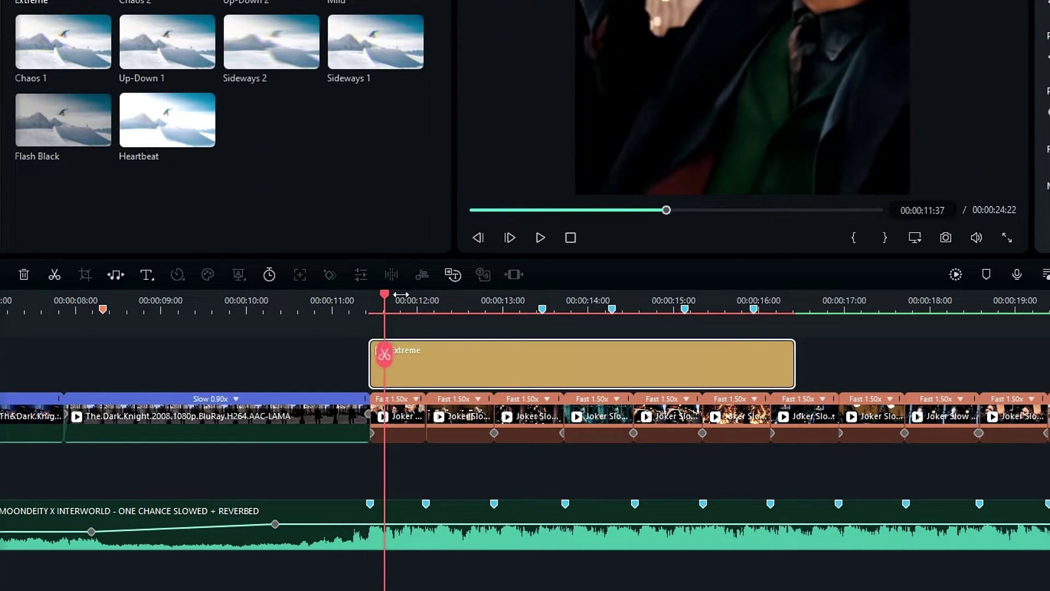
scroll(535, 323, up, 3)
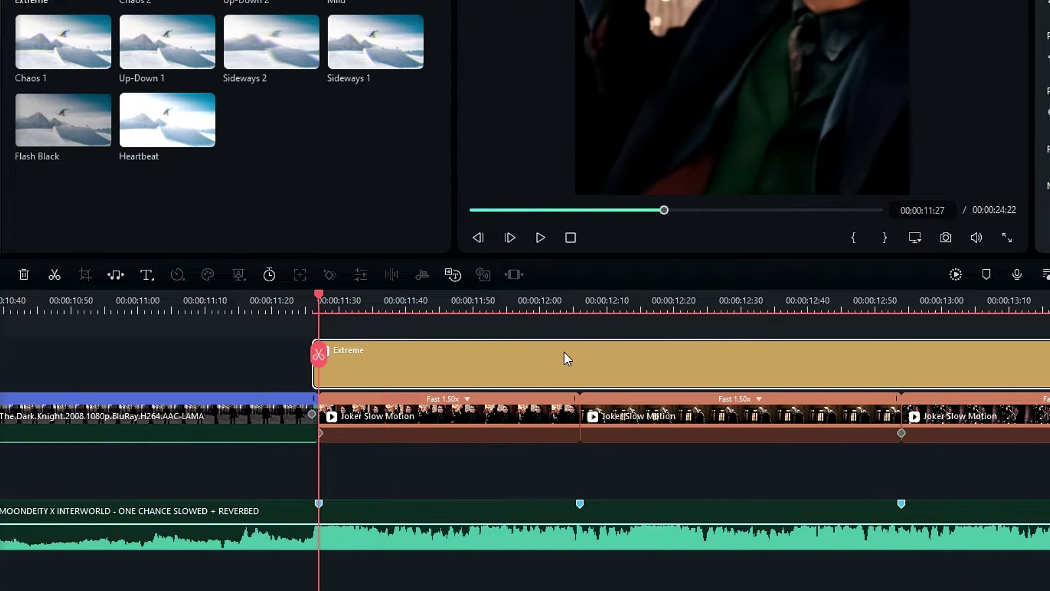
Split Extreme two frames ahead, delete the right part, and open its settings.
key(Right)
key(Right)
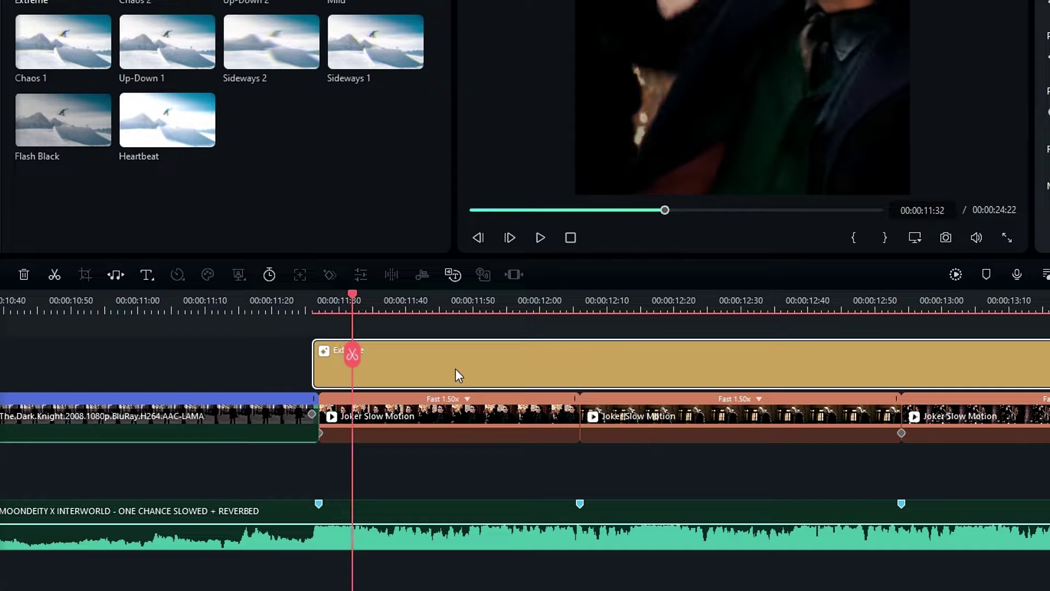
click(349, 351)
key(Delete)
scroll(405, 355, up, 2)
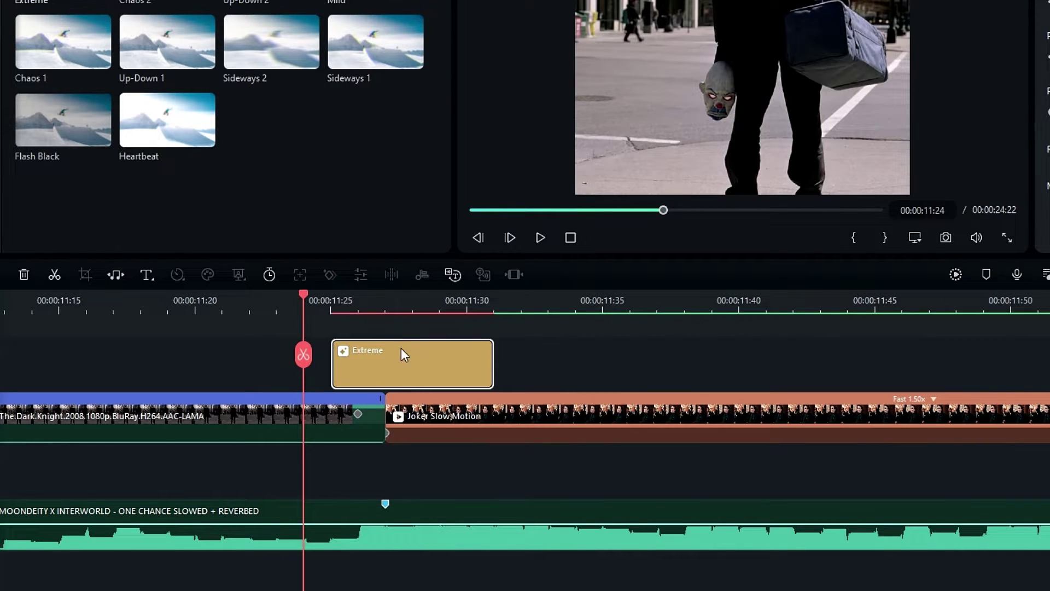
double_click(404, 355)
scroll(943, 155, up, 1)
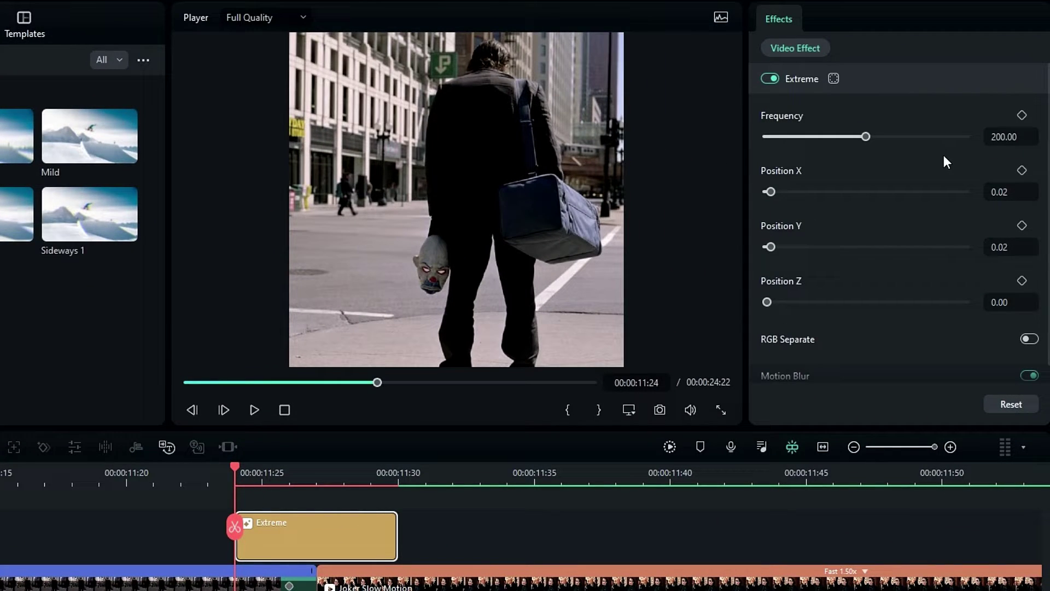
Keyframe the Extreme shake frequency rising from 0 to a higher value by 11:27.
drag(865, 136, 757, 136)
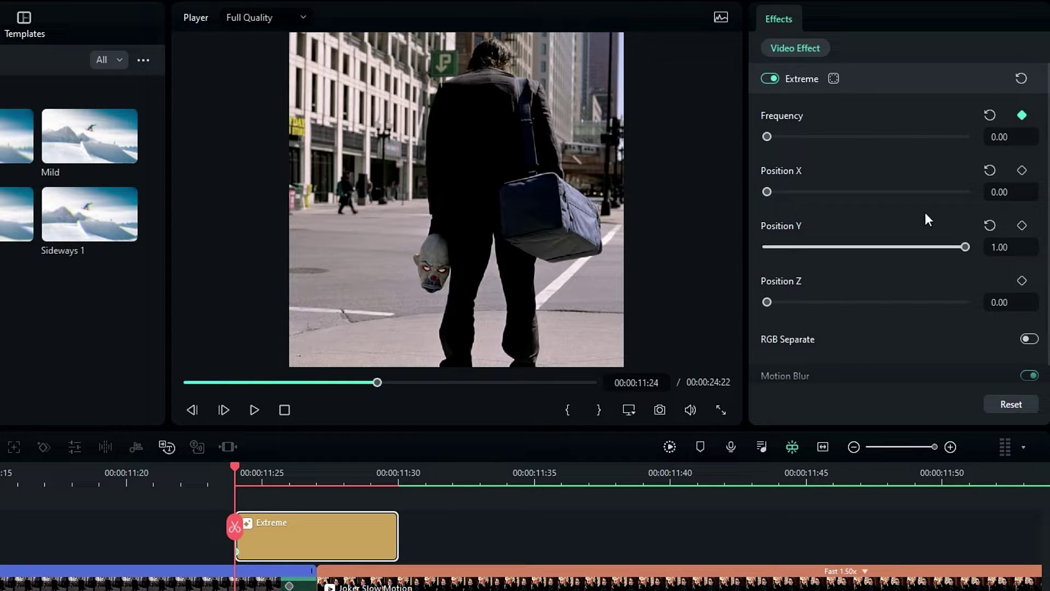
key(Right)
key(Right)
key(Right)
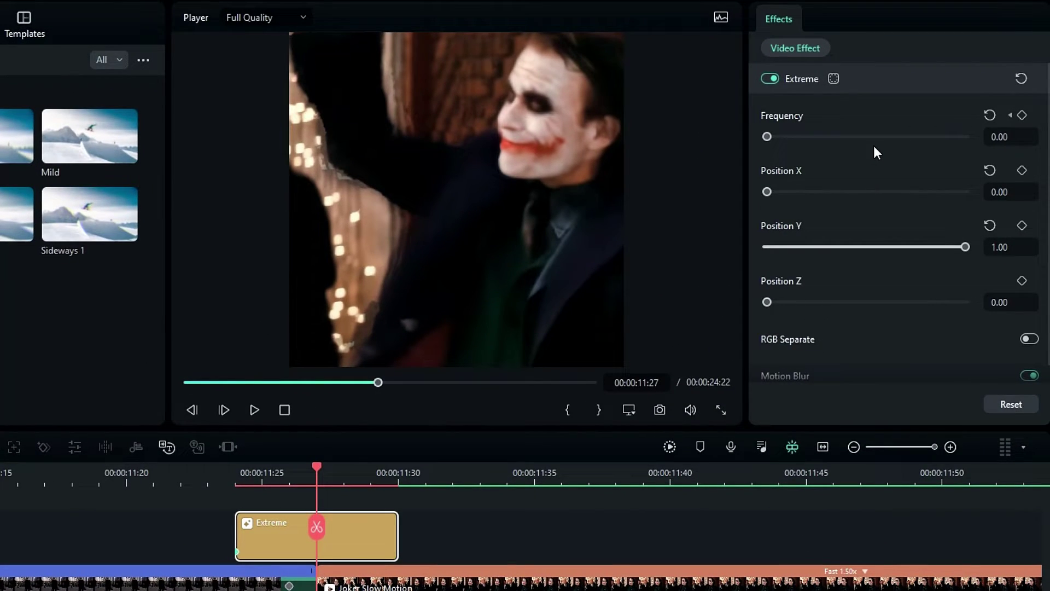
drag(884, 137, 979, 136)
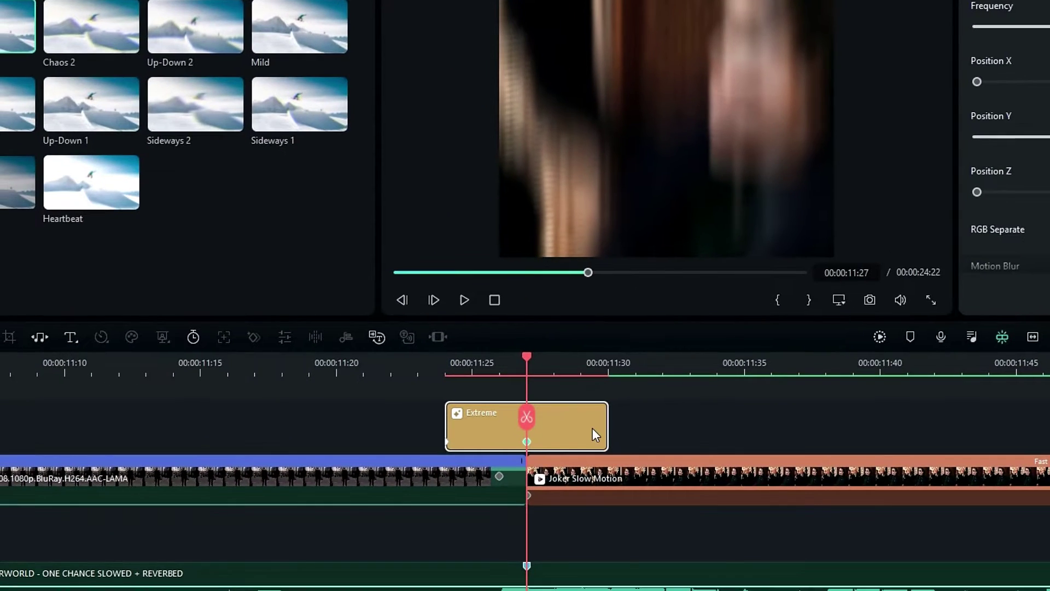
key(Right)
key(Right)
key(Right)
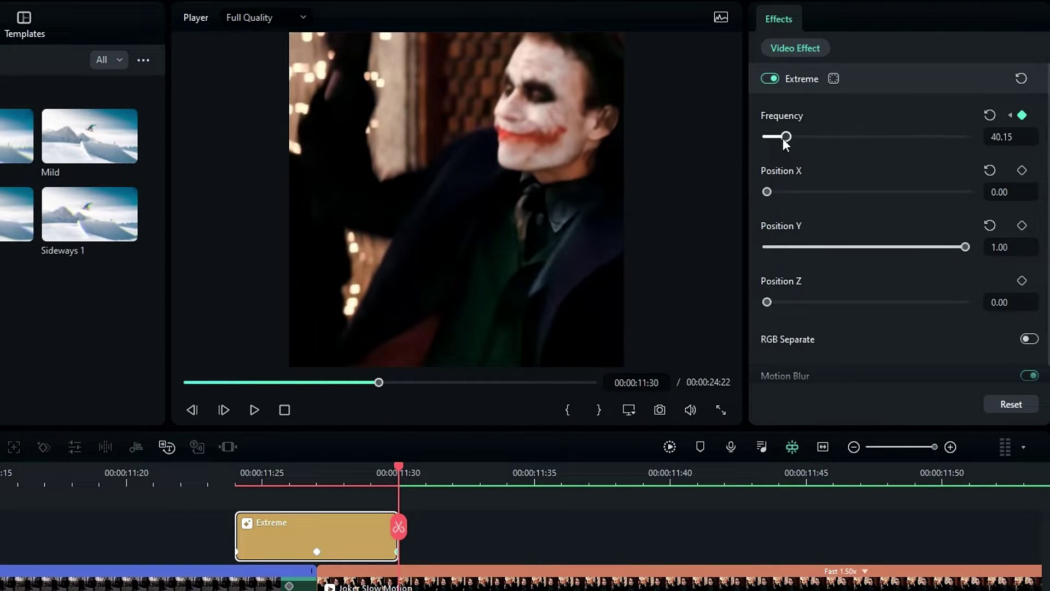
key(space)
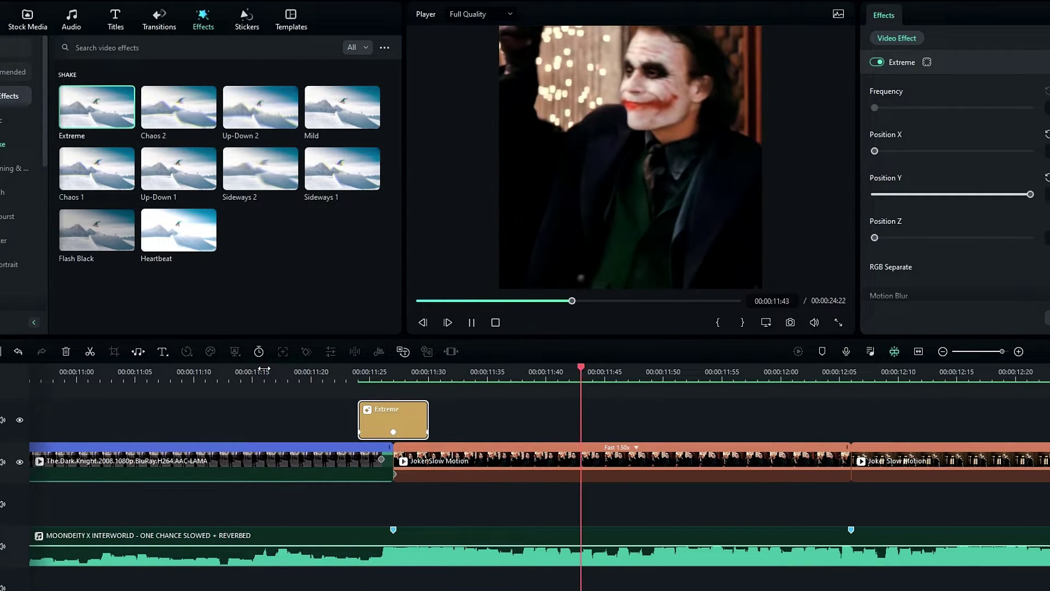
Add the Sideways 2 shake effect at the 12:04 cut.
scroll(461, 416, right, 5)
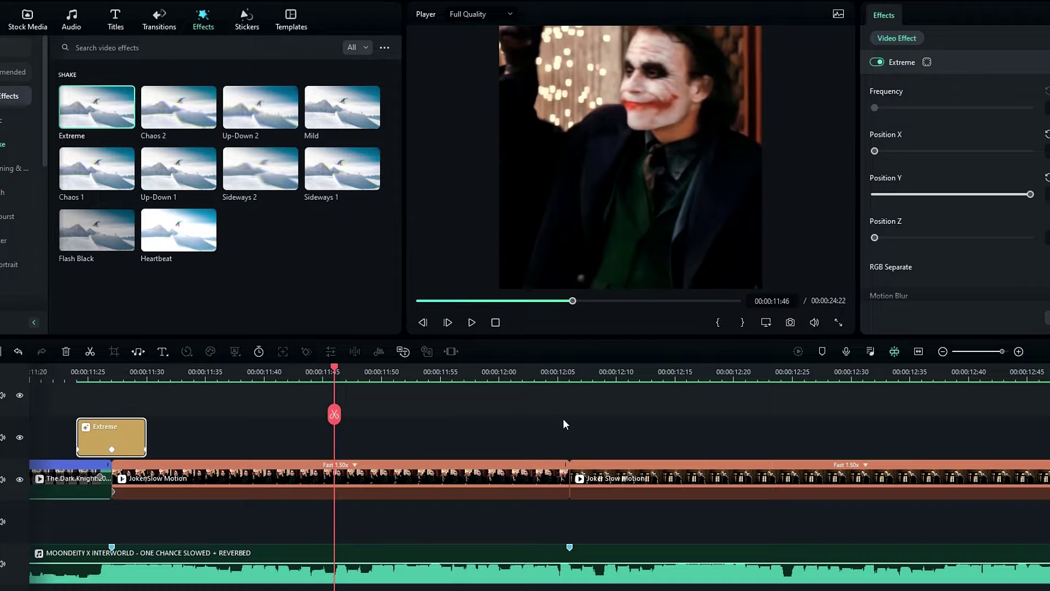
click(547, 375)
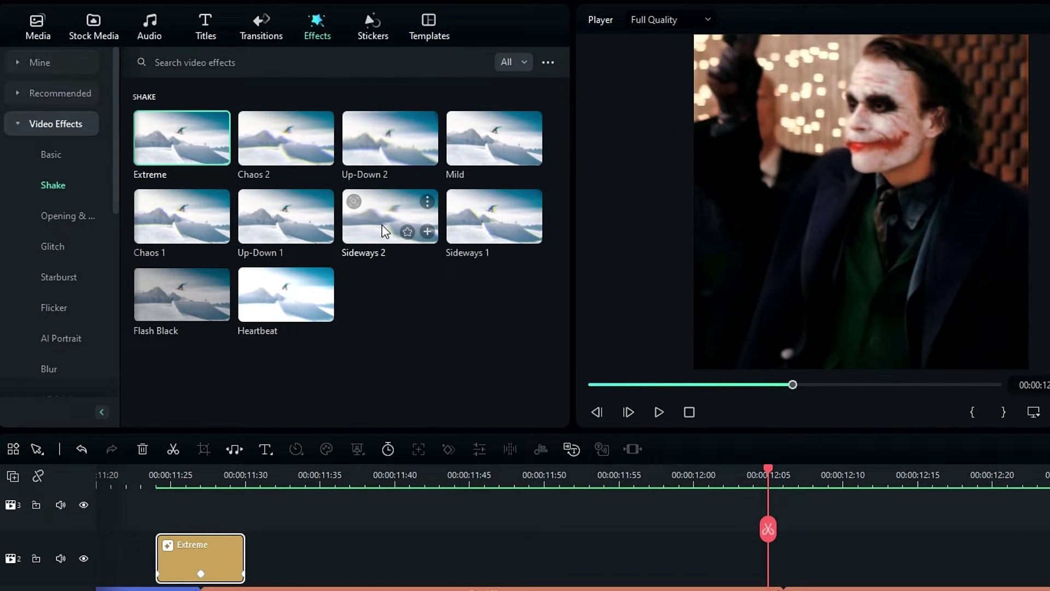
drag(381, 224, 743, 553)
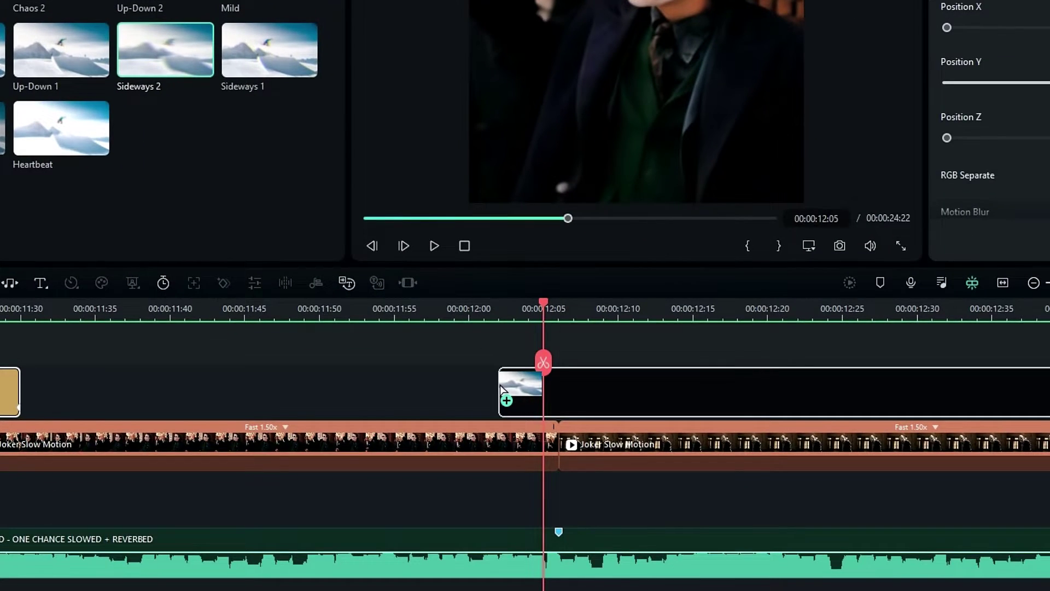
drag(501, 387, 501, 388)
key(space)
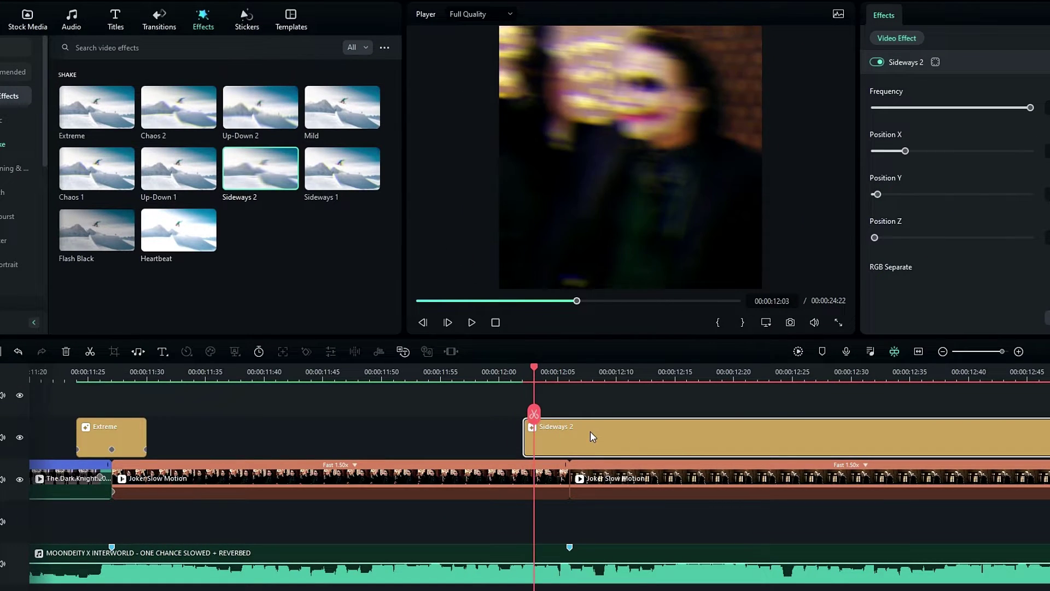
Trim Sideways 2 to a short burst, shift it one frame later, and set its frequency to 0.
key(alt+])
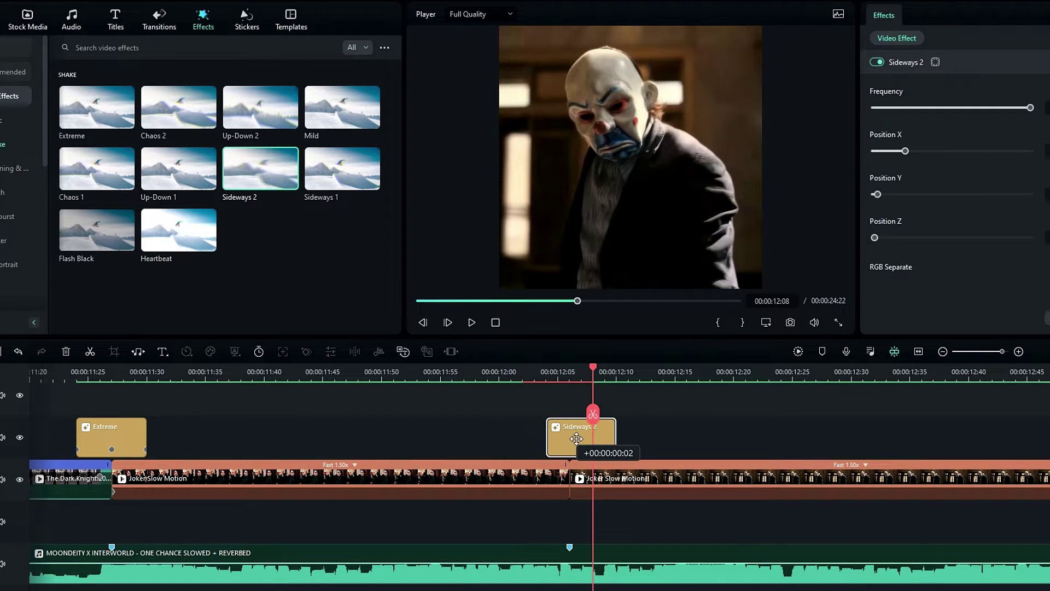
scroll(572, 438, up, 2)
drag(572, 437, 593, 437)
key(Right)
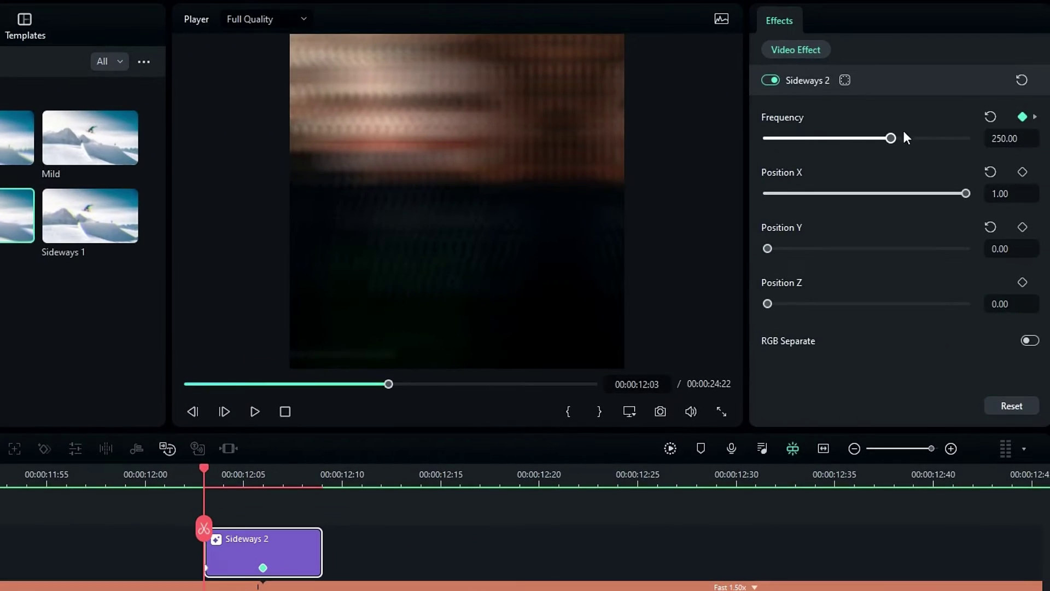
drag(904, 130, 691, 134)
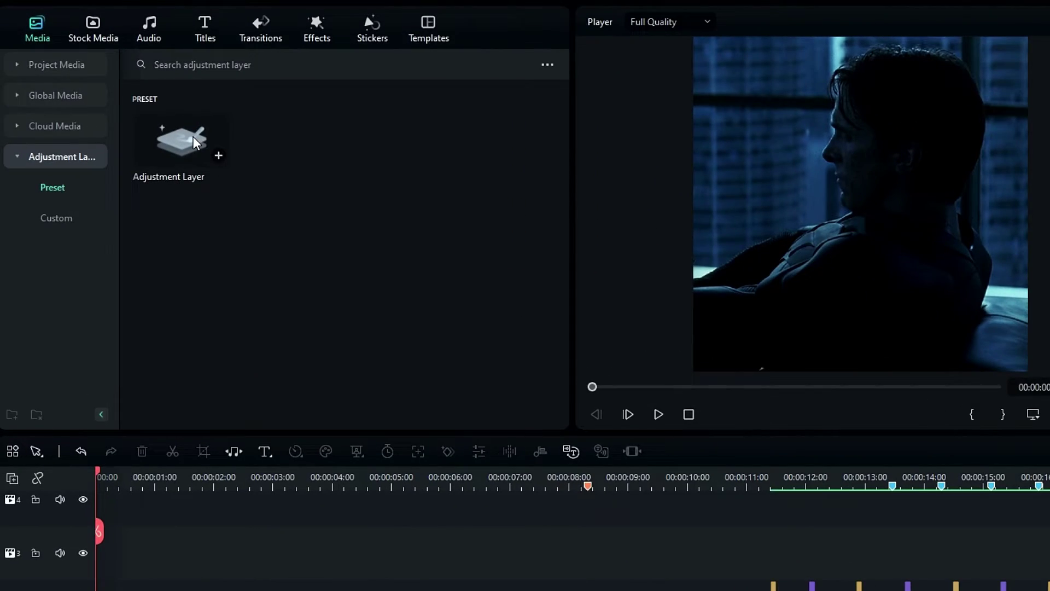
Place an Adjustment Layer on track 3 and stretch it across the whole edit.
drag(110, 103, 60, 417)
drag(85, 383, 88, 399)
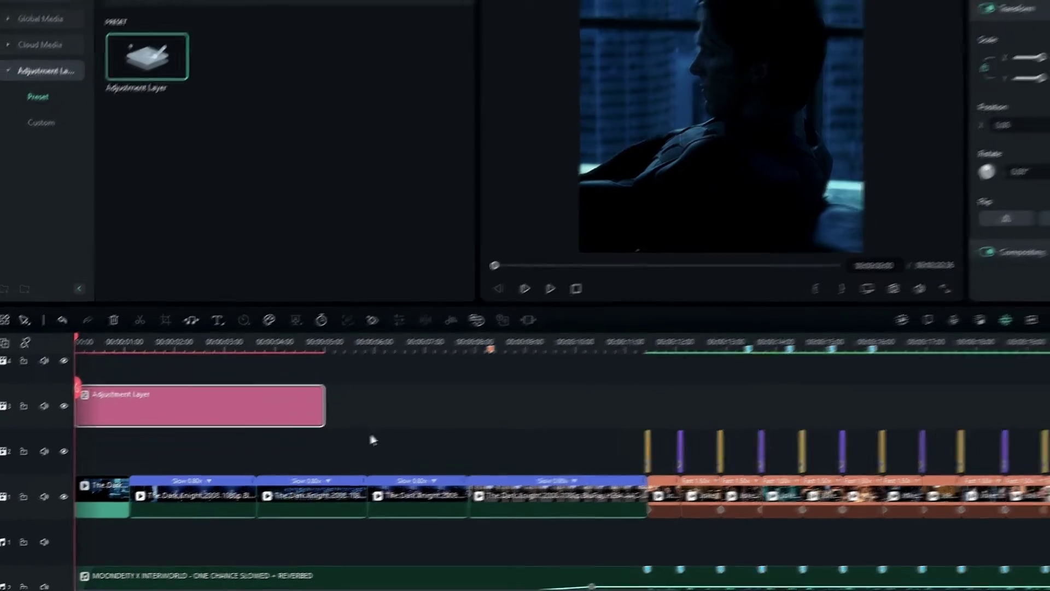
drag(334, 400, 1047, 401)
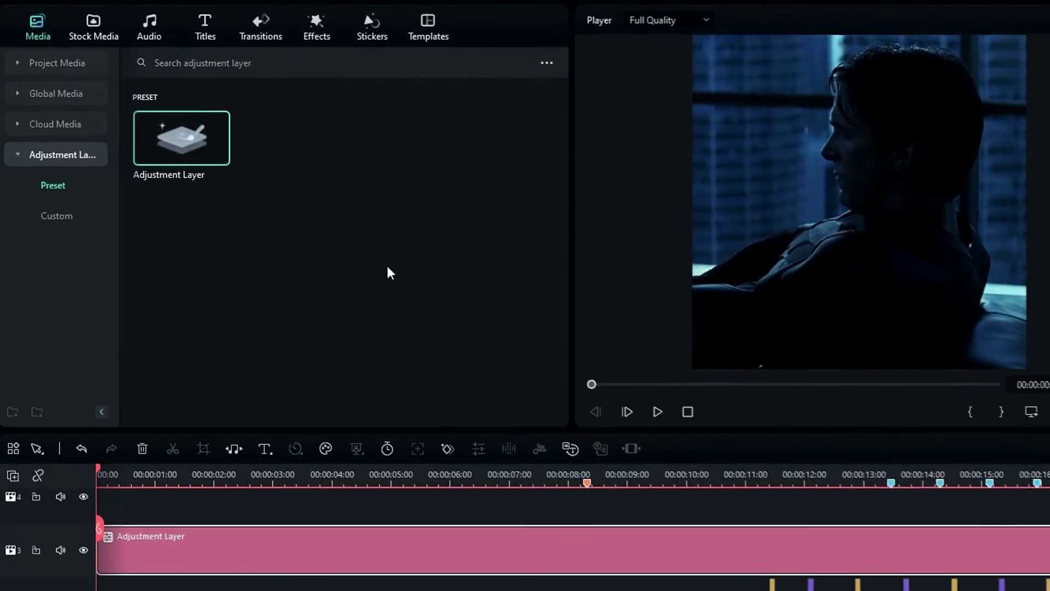
Apply Luma Sharp from Basic video effects to the adjustment layer at 50% opacity.
click(213, 24)
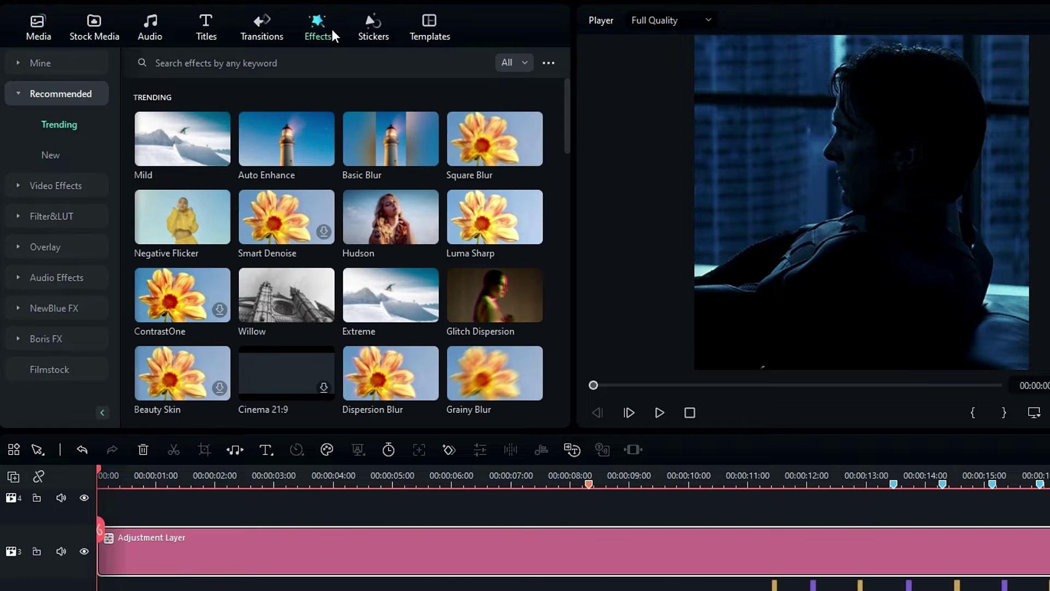
click(83, 185)
scroll(407, 271, down, 3)
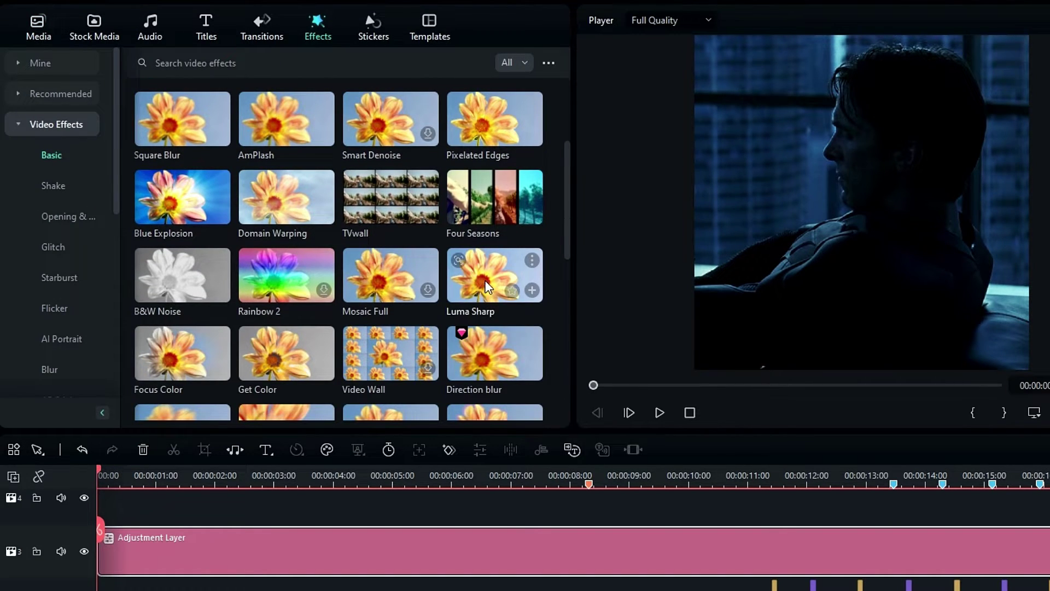
drag(476, 286, 461, 553)
drag(361, 435, 360, 430)
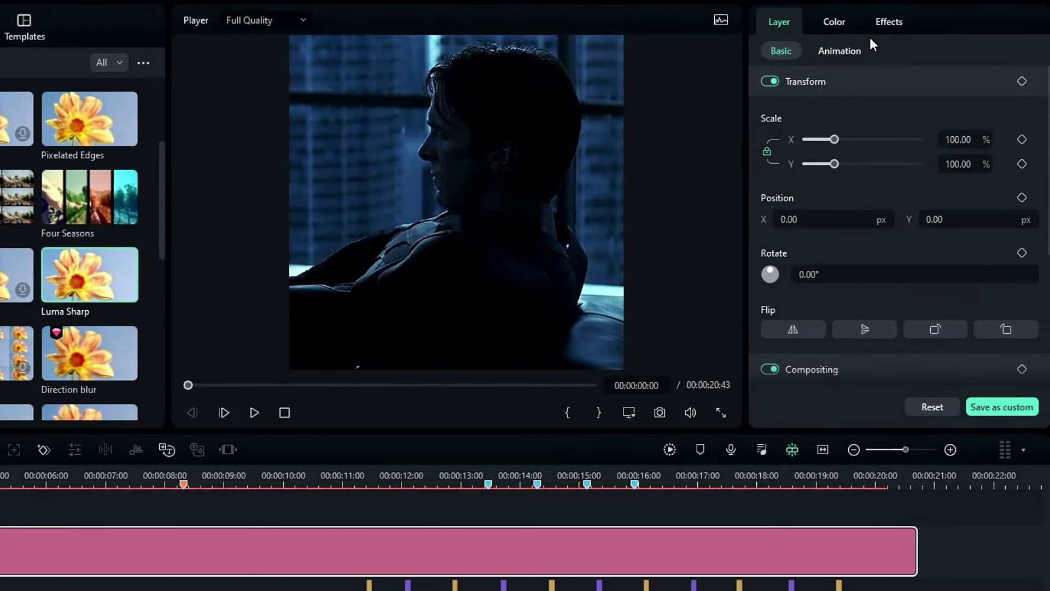
click(878, 27)
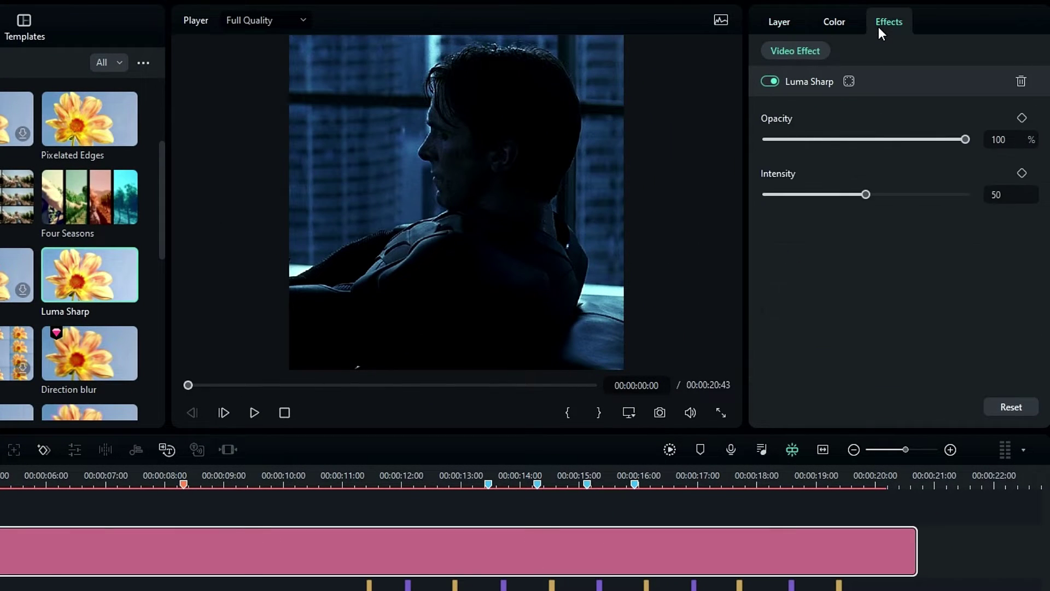
drag(874, 139, 864, 139)
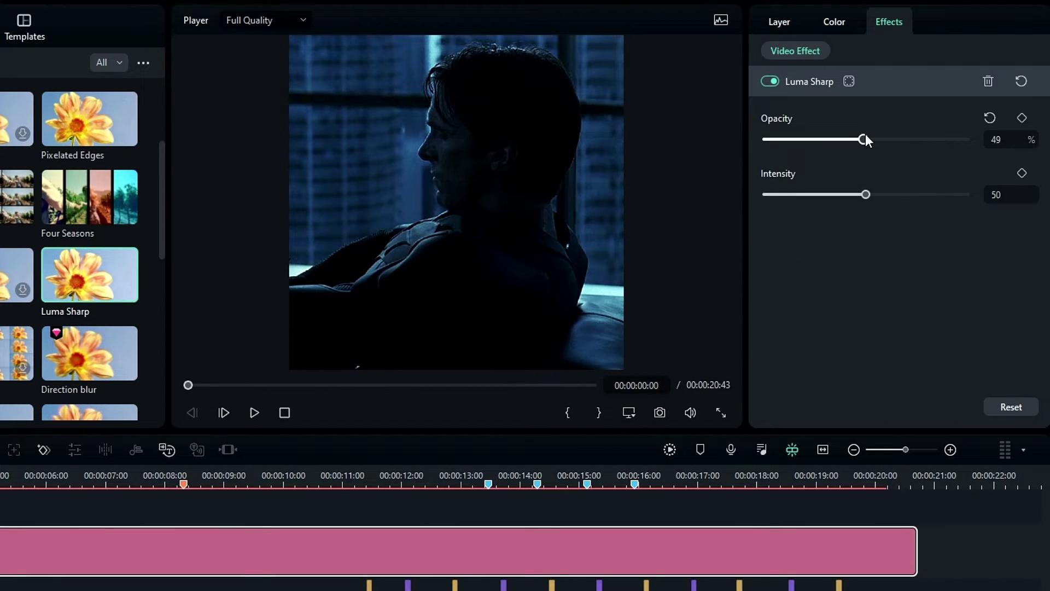
double_click(995, 140)
key(Return)
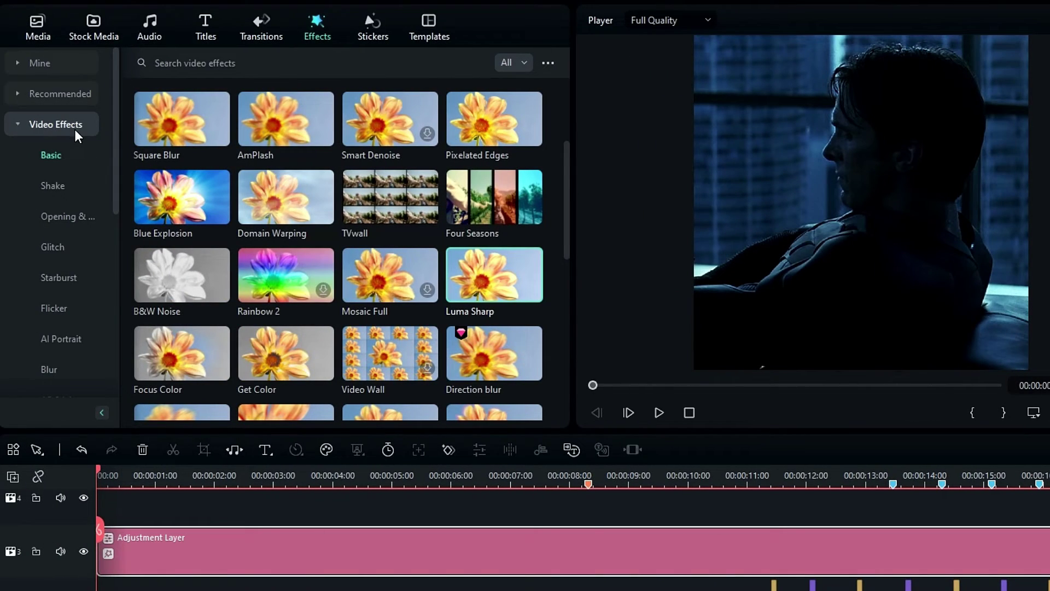
Apply the NewBlue FX Filters Dream Glow effect to the adjustment layer.
click(76, 131)
click(61, 248)
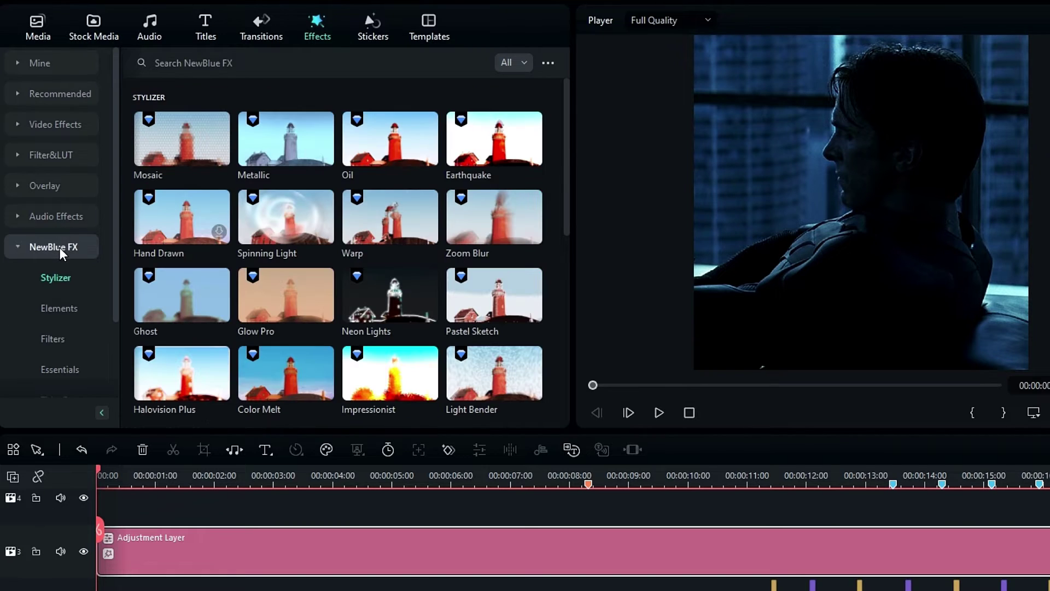
click(64, 345)
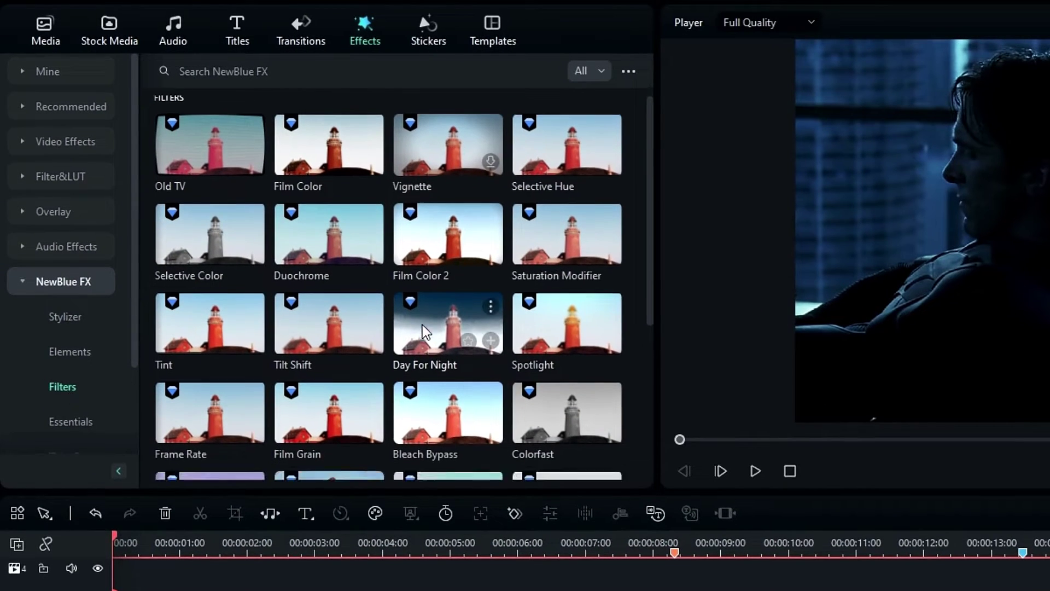
scroll(425, 330, down, 5)
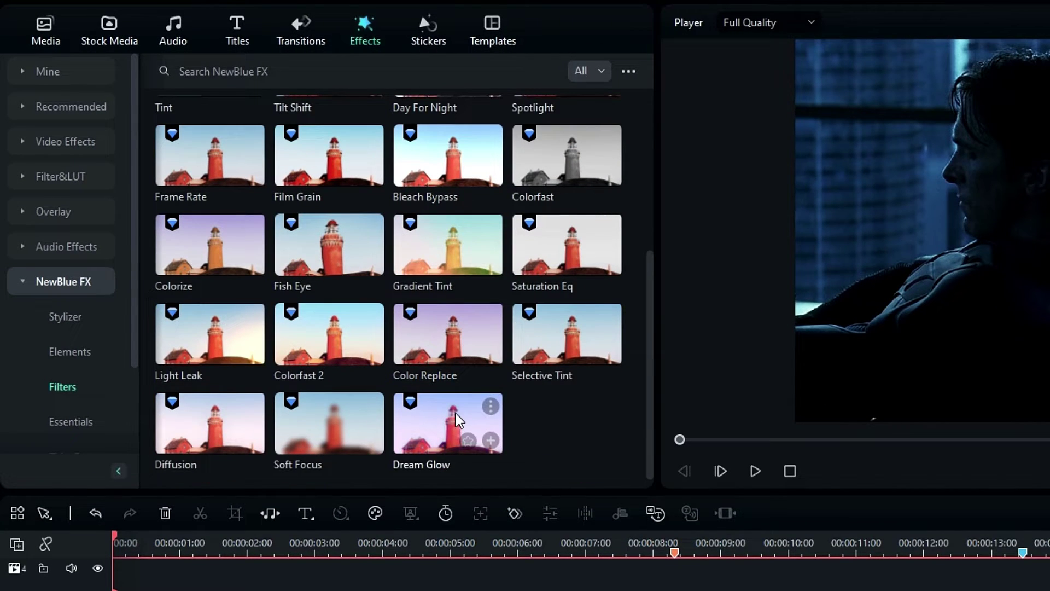
drag(429, 430, 434, 590)
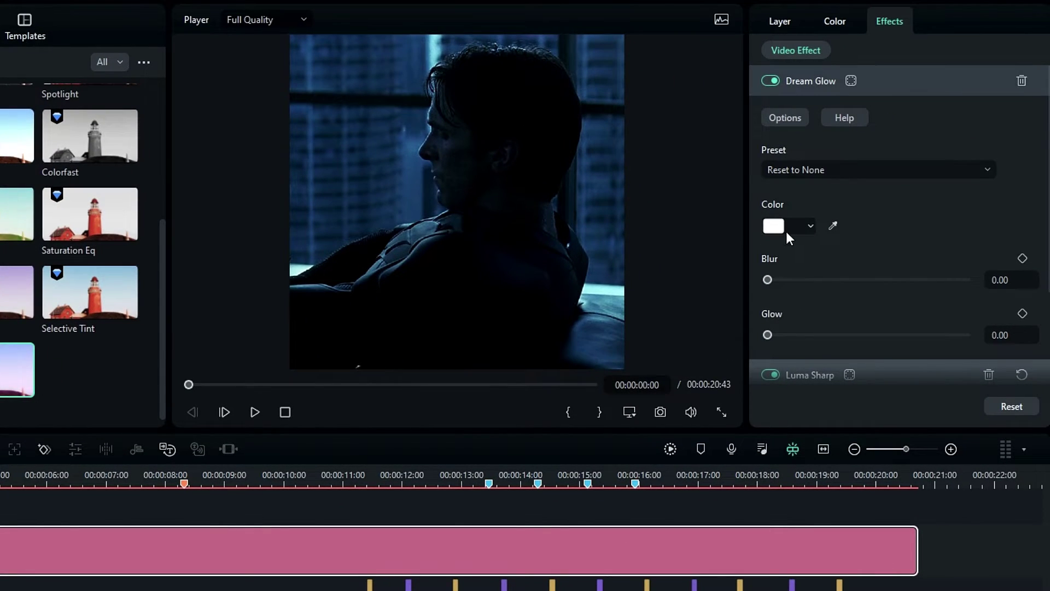
Give Dream Glow a mint-green colour, Blur 18.90 and Glow 47.10, then add Diffusion.
click(790, 232)
click(884, 265)
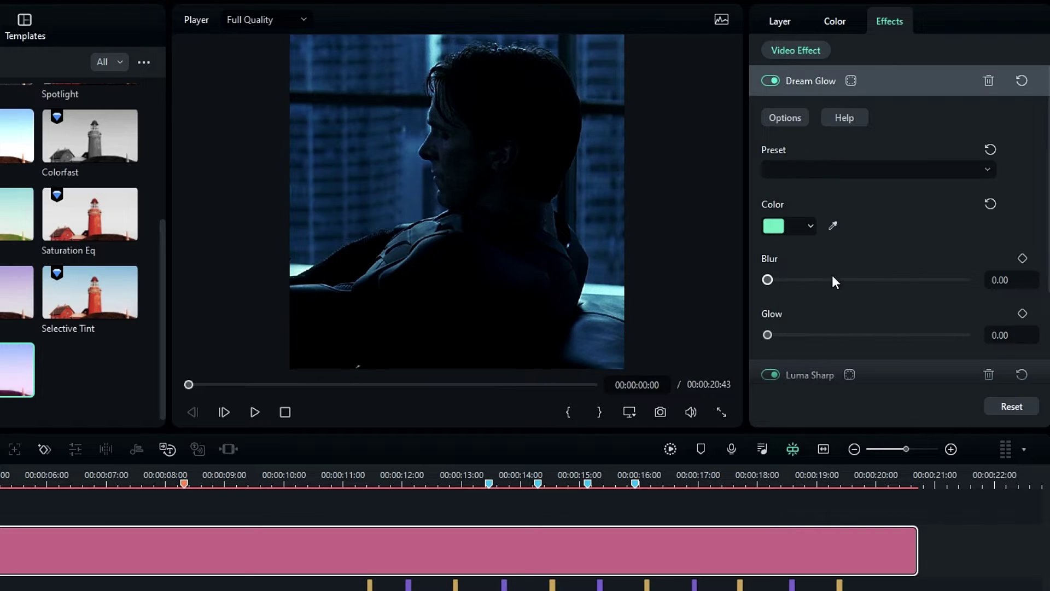
drag(773, 280, 829, 280)
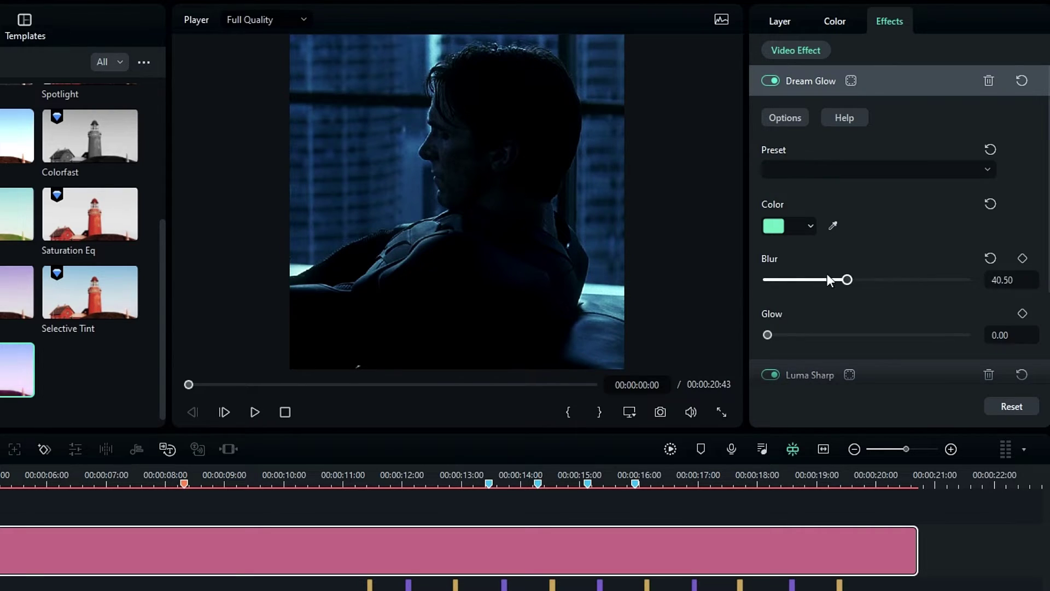
drag(903, 283, 897, 283)
double_click(1007, 280)
text(18.90)
key(Return)
mouse_move(768, 335)
mouse_down()
mouse_move(861, 335)
mouse_move(771, 333)
mouse_up()
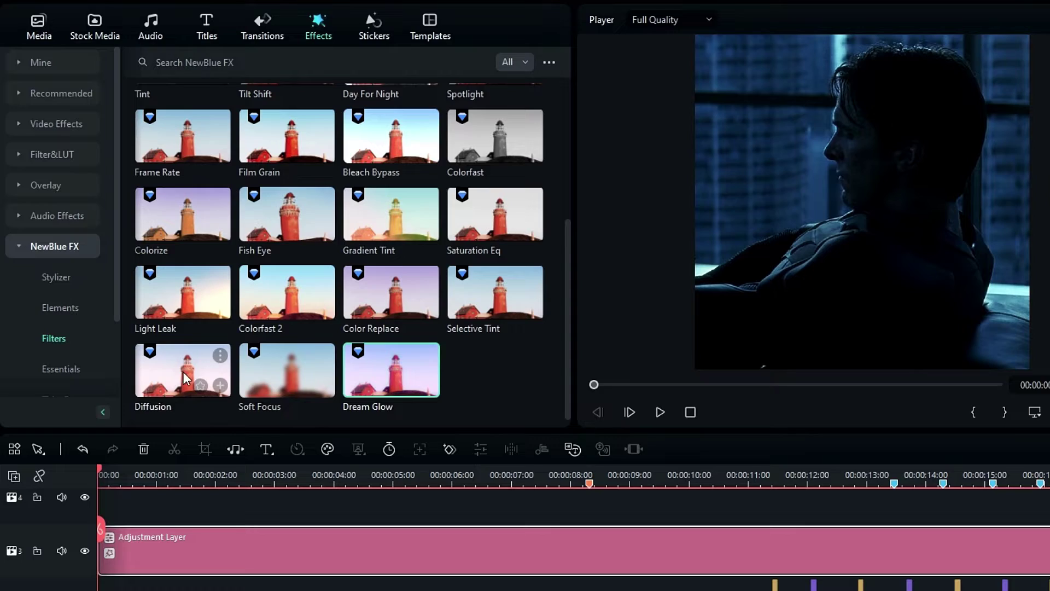
drag(183, 372, 314, 553)
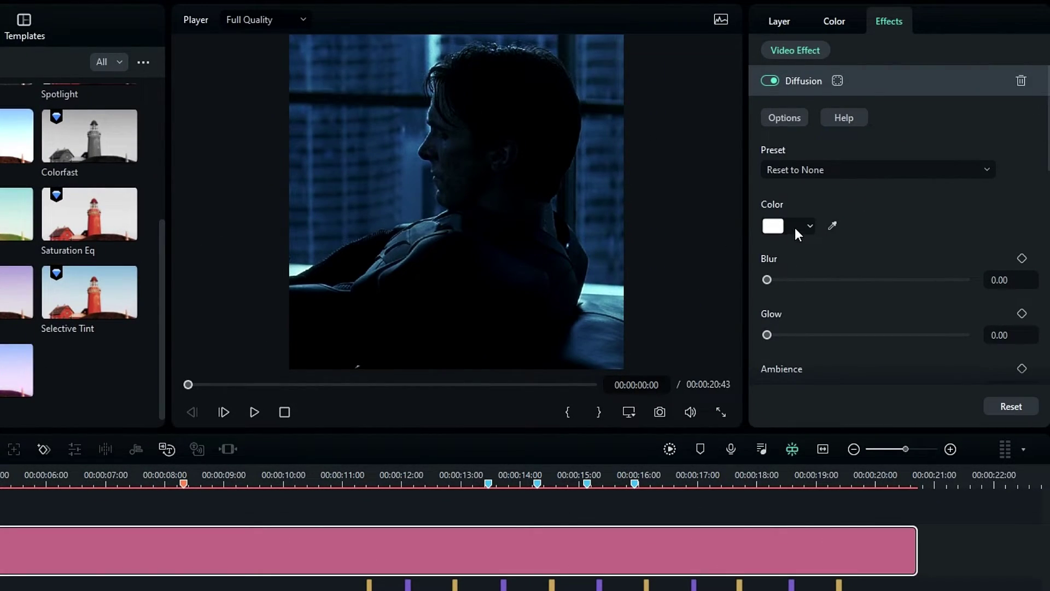
Set the Diffusion effect's Blur to 44, Glow to 75 and Ambience to 75.
scroll(902, 271, down, 3)
drag(767, 203, 871, 203)
double_click(1013, 203)
key(ctrl+a)
text(44)
key(Return)
double_click(1009, 258)
text(75)
key(Return)
double_click(1005, 305)
text(75)
key(Return)
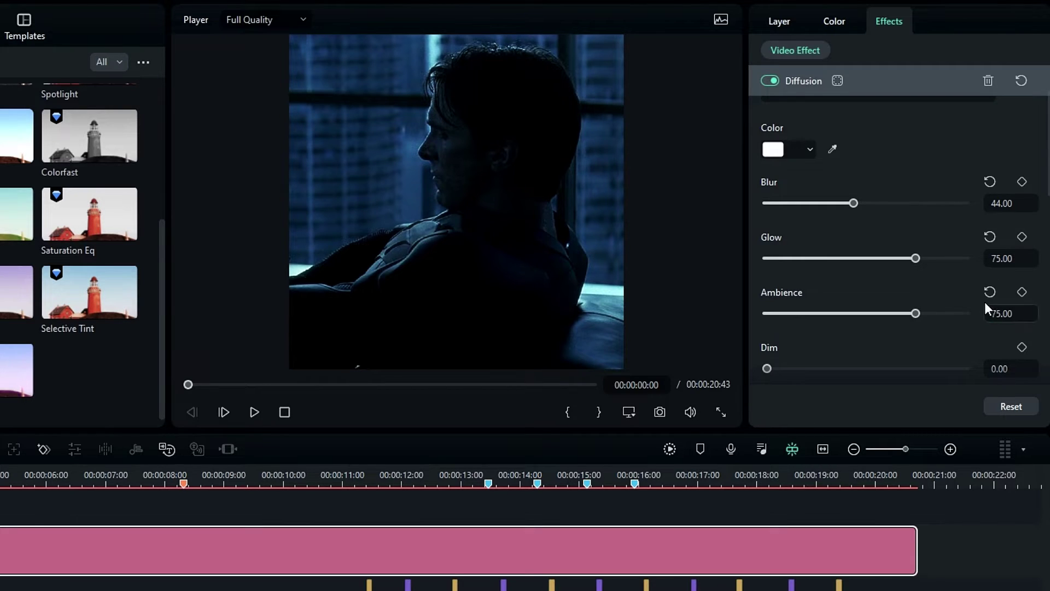
Set Diffusion Dim to 100, Blend Mode to Screen and Blend to 30.
scroll(909, 272, down, 2)
double_click(990, 290)
text(100)
key(Return)
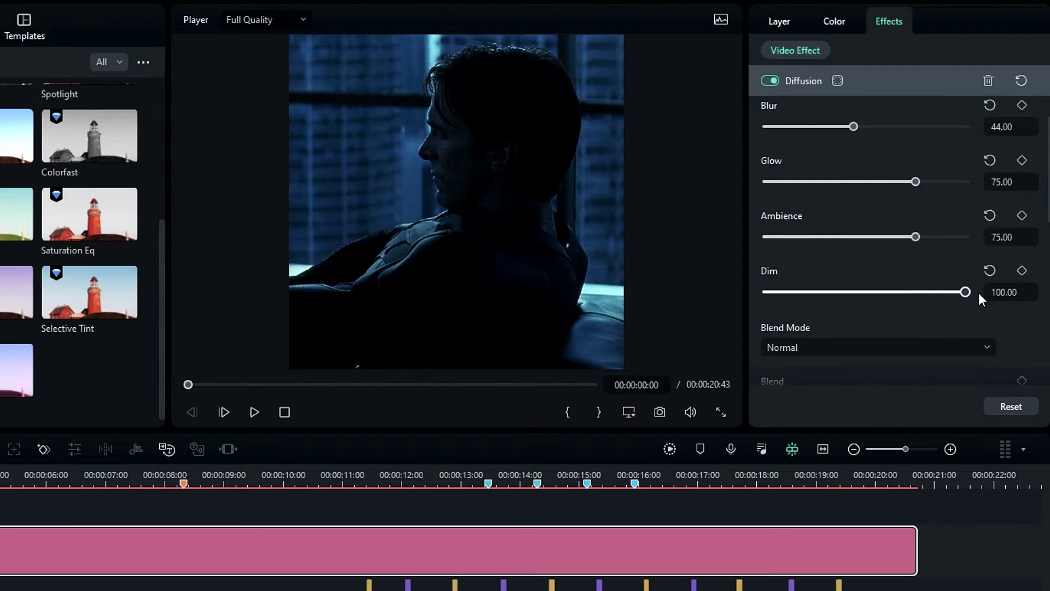
scroll(936, 290, down, 2)
click(887, 272)
click(872, 319)
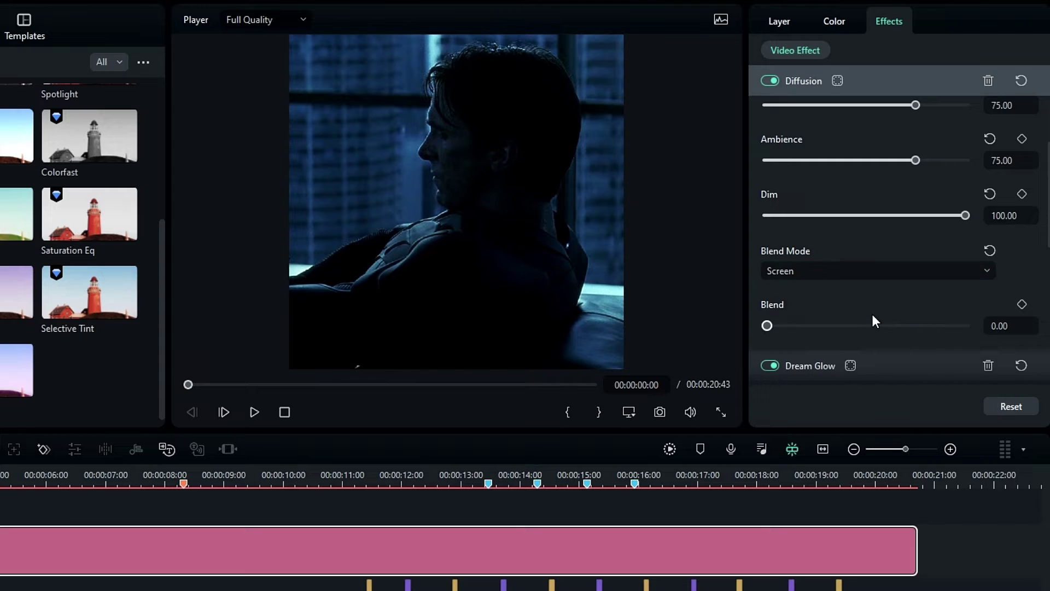
double_click(1007, 326)
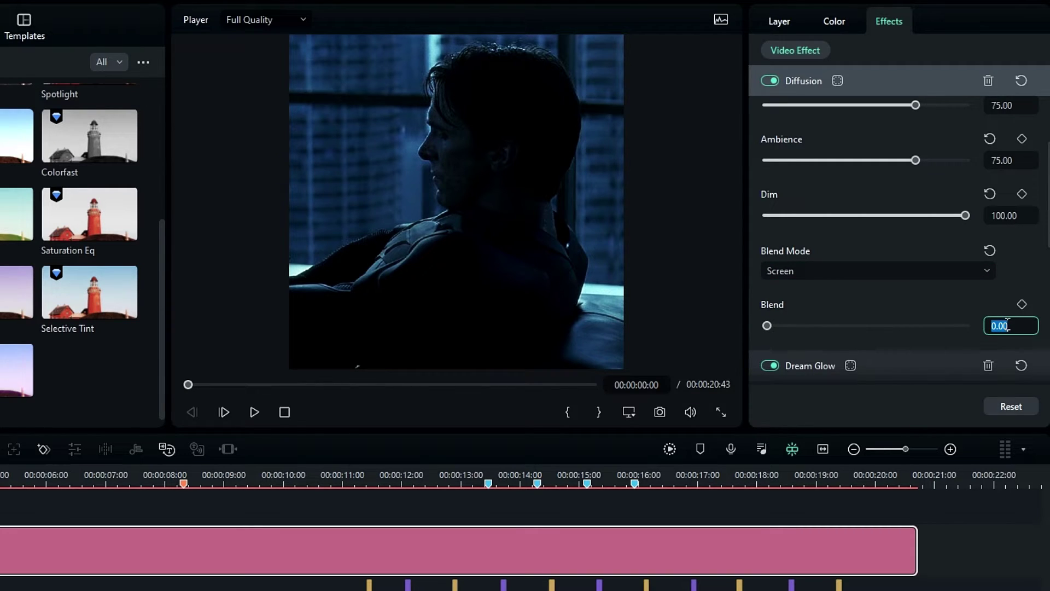
text(30)
key(Return)
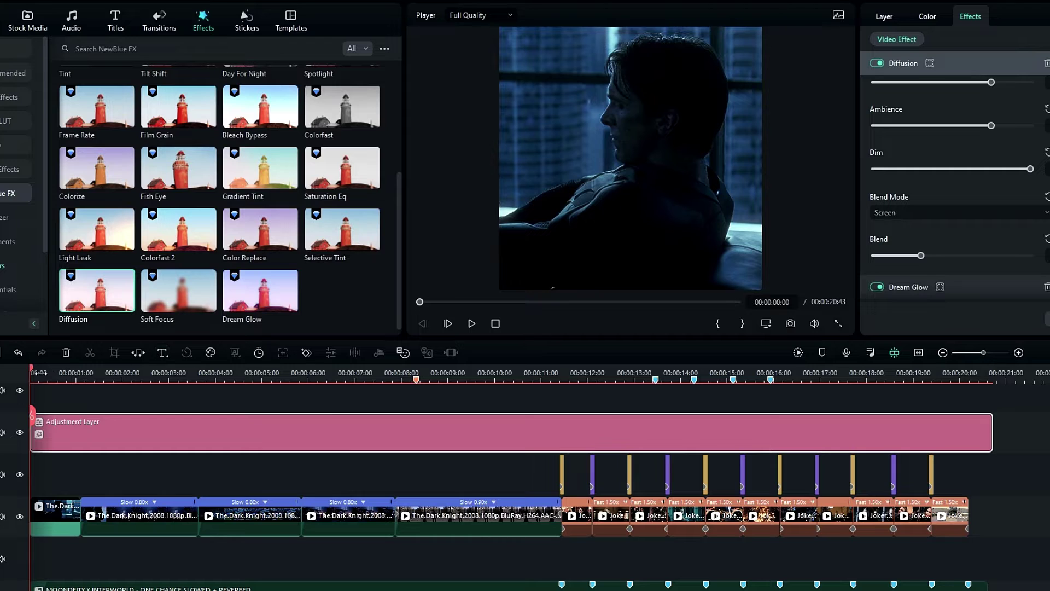
drag(35, 373, 587, 369)
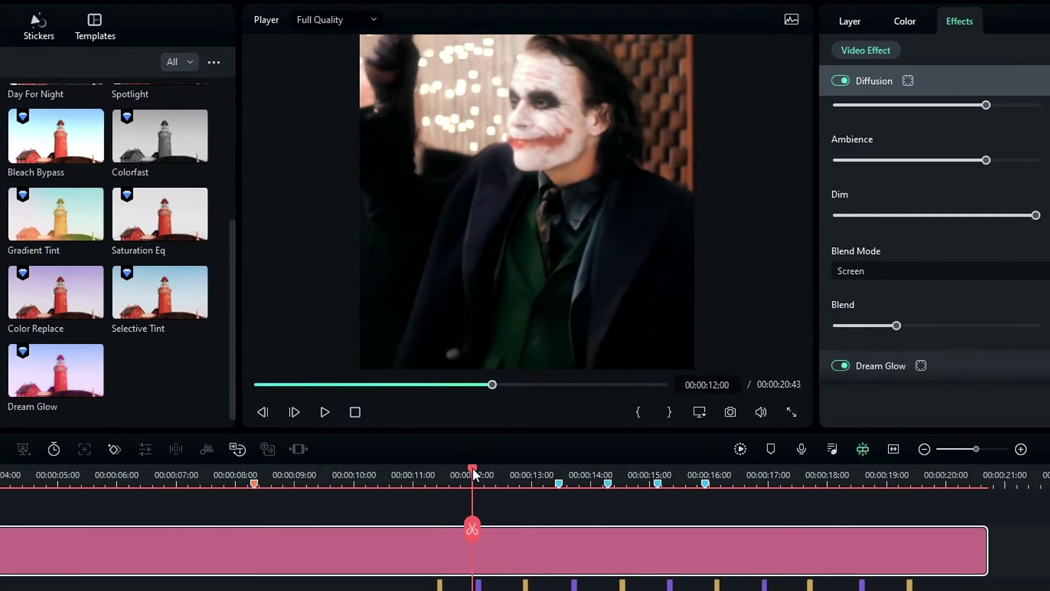
drag(473, 468, 454, 461)
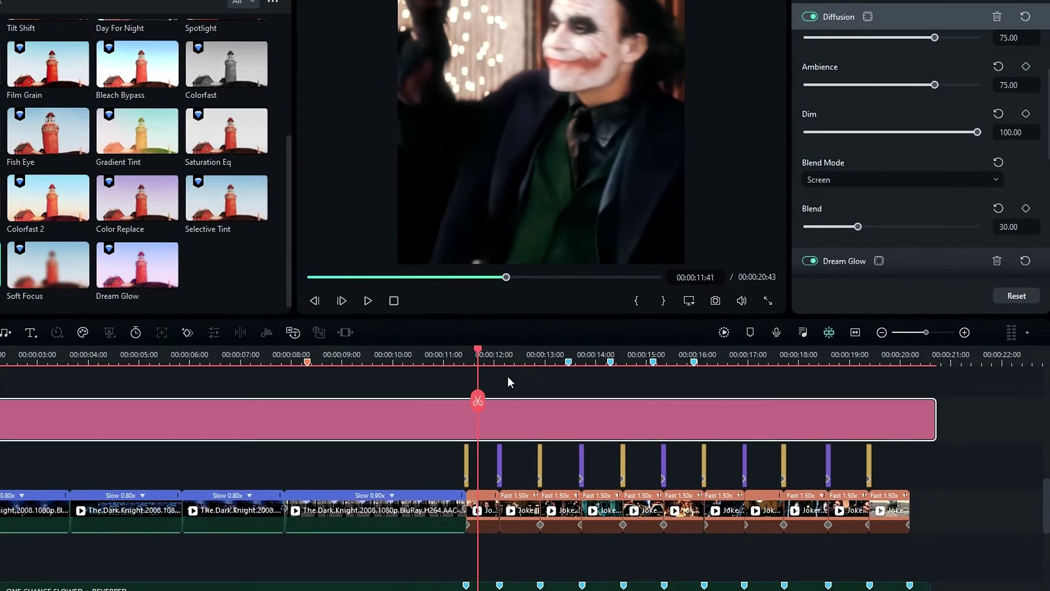
Cut the adjustment layer twice near 11:46 and set the short piece's Diffusion Blend to 17.00.
click(441, 529)
key(Right)
click(498, 401)
click(483, 358)
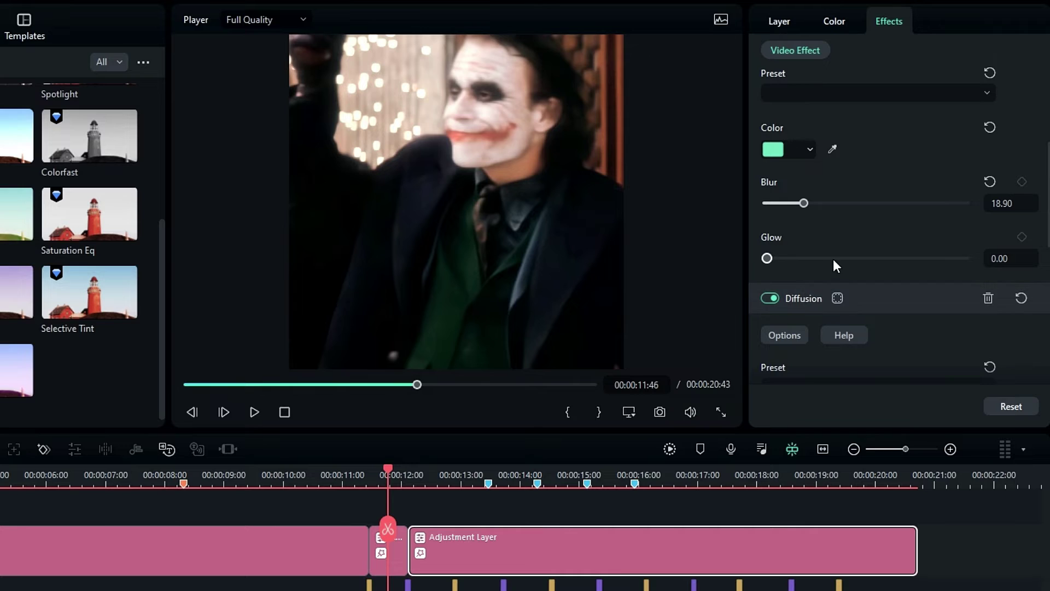
scroll(891, 246, down, 7)
drag(834, 362, 800, 353)
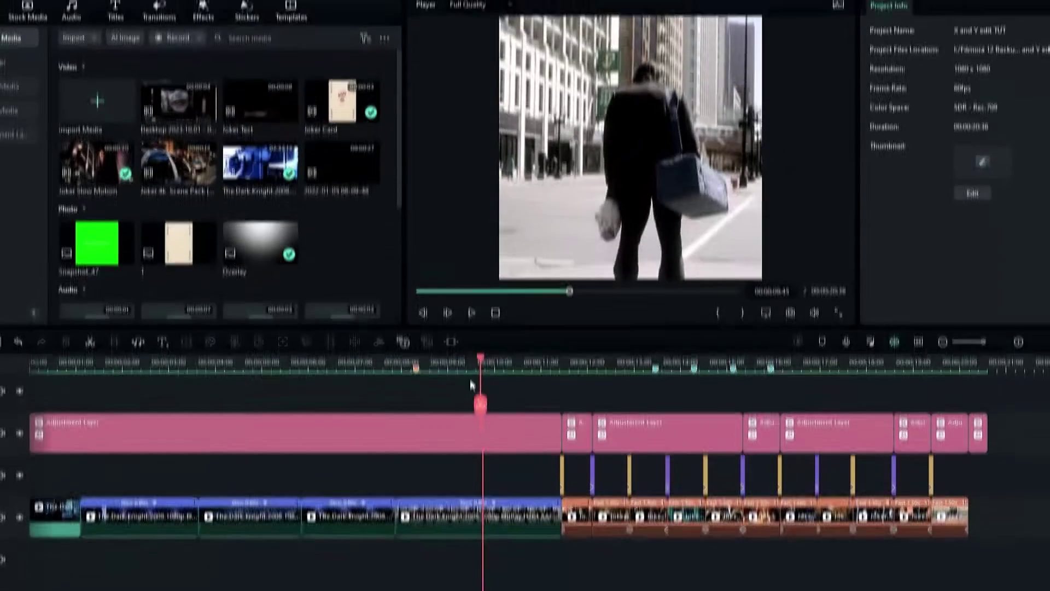
drag(470, 379, 611, 391)
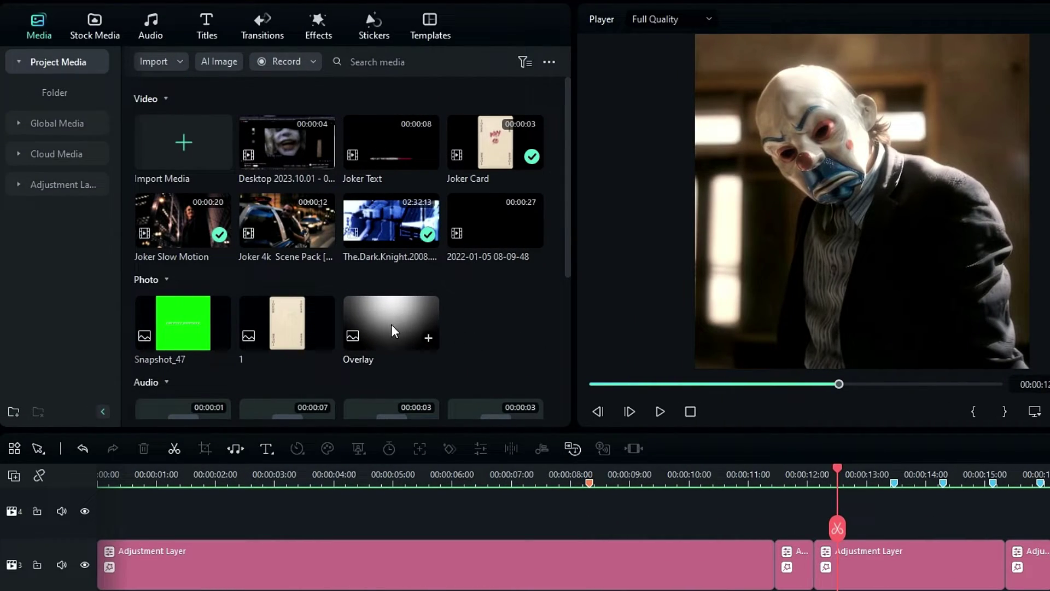
Place the Overlay image on track 4 and stretch it across the whole edit.
drag(392, 330, 181, 511)
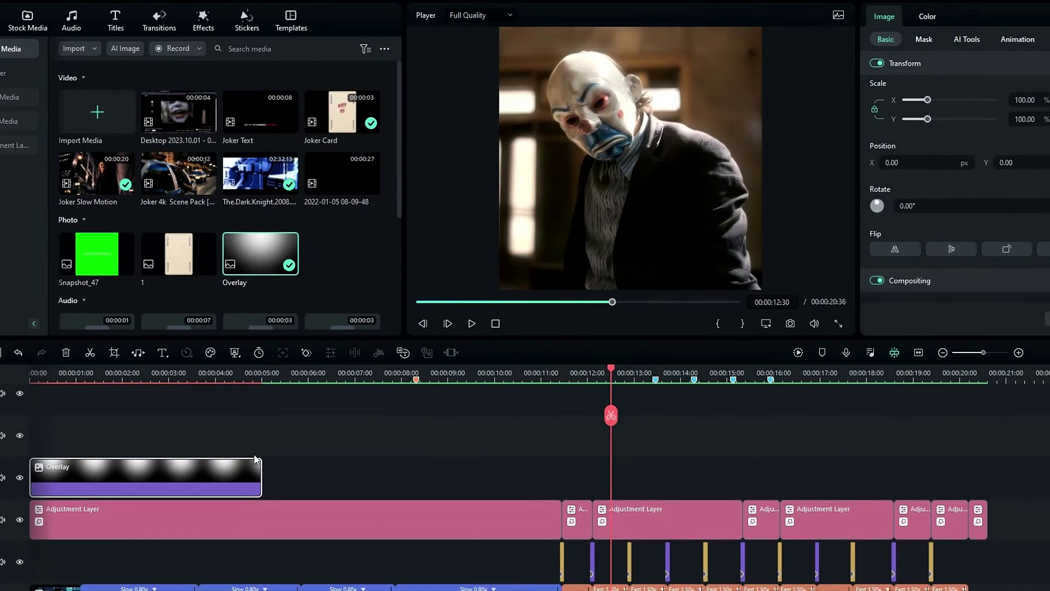
drag(257, 462, 983, 471)
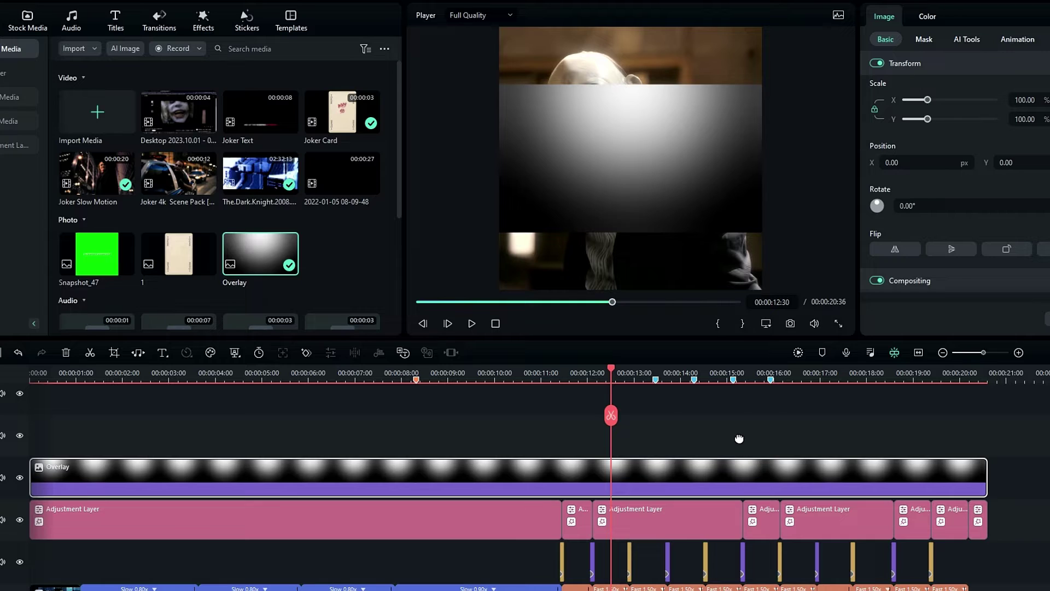
scroll(738, 438, down, 2)
scroll(1017, 148, down, 2)
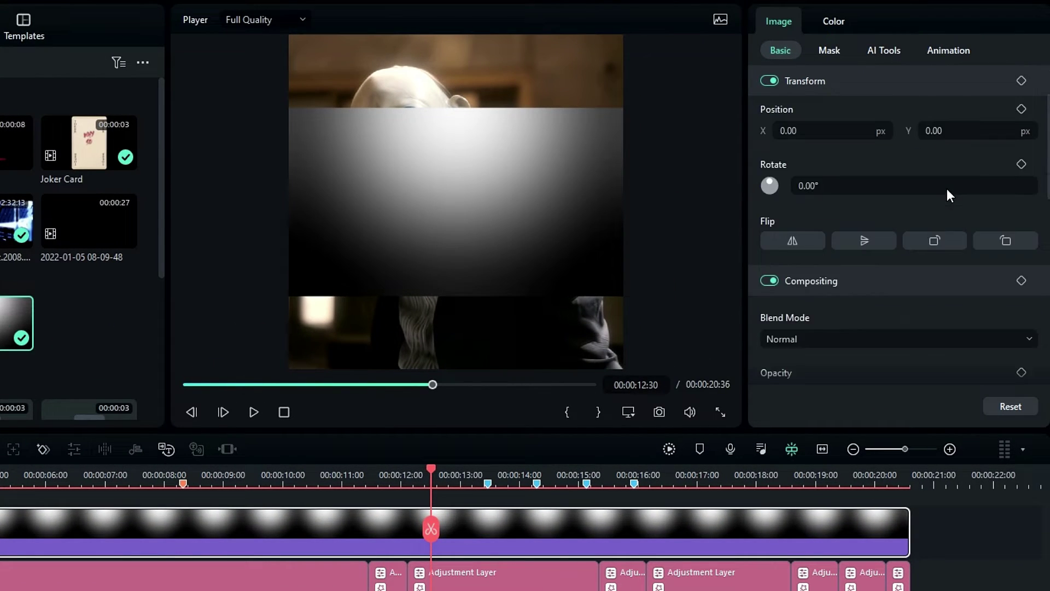
scroll(947, 189, down, 2)
Give the Overlay image Overlay blend mode, 80% opacity and 200% scale.
click(812, 262)
scroll(809, 418, down, 2)
click(810, 419)
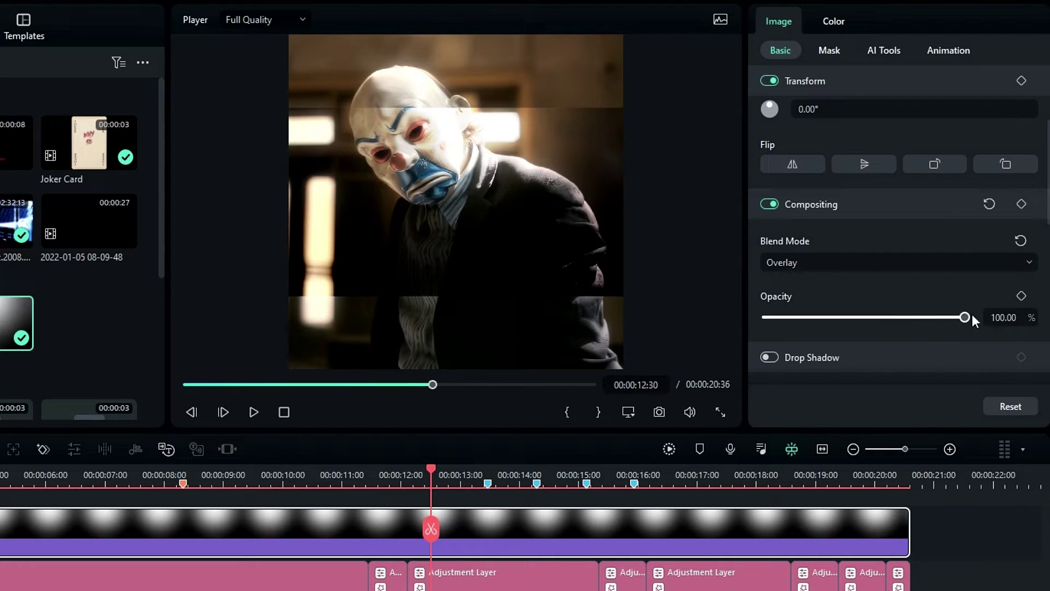
click(1002, 317)
text(80)
key(Return)
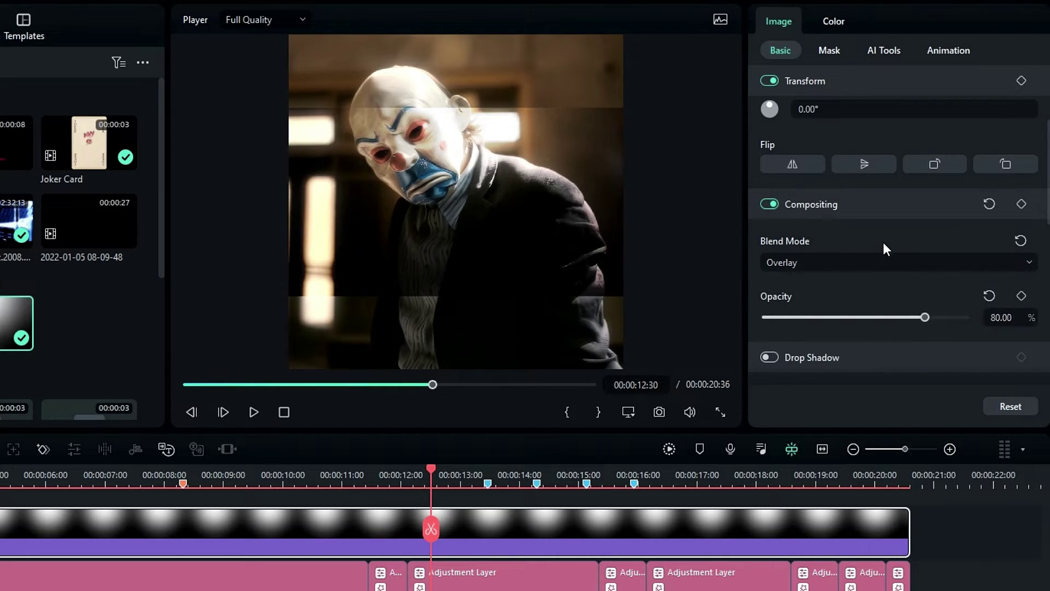
scroll(881, 240, up, 3)
drag(831, 139, 863, 139)
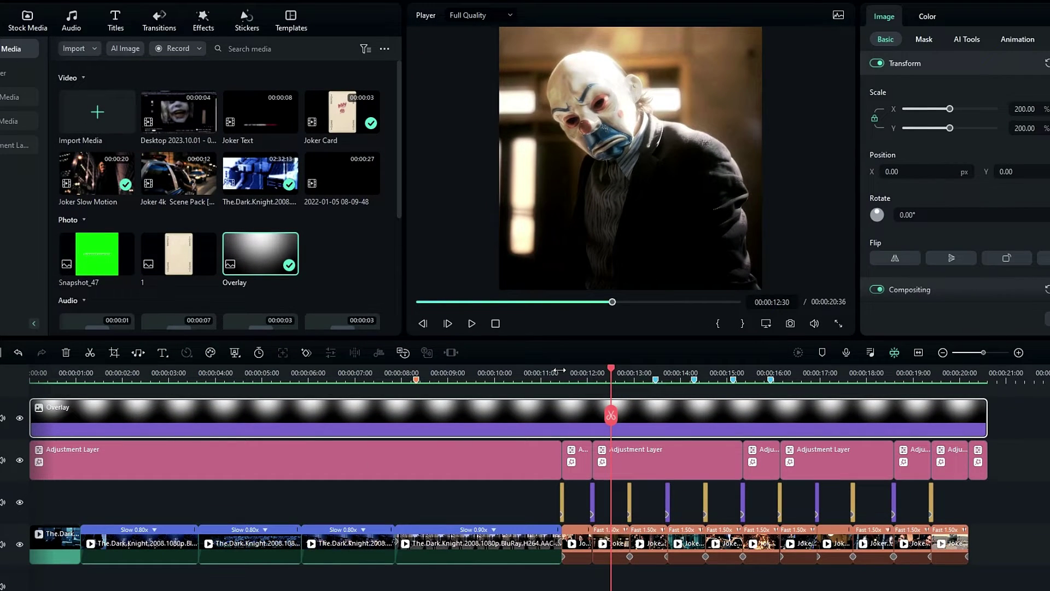
Play the edit from about 11:16 and park the playhead at 11:39.
click(557, 370)
key(space)
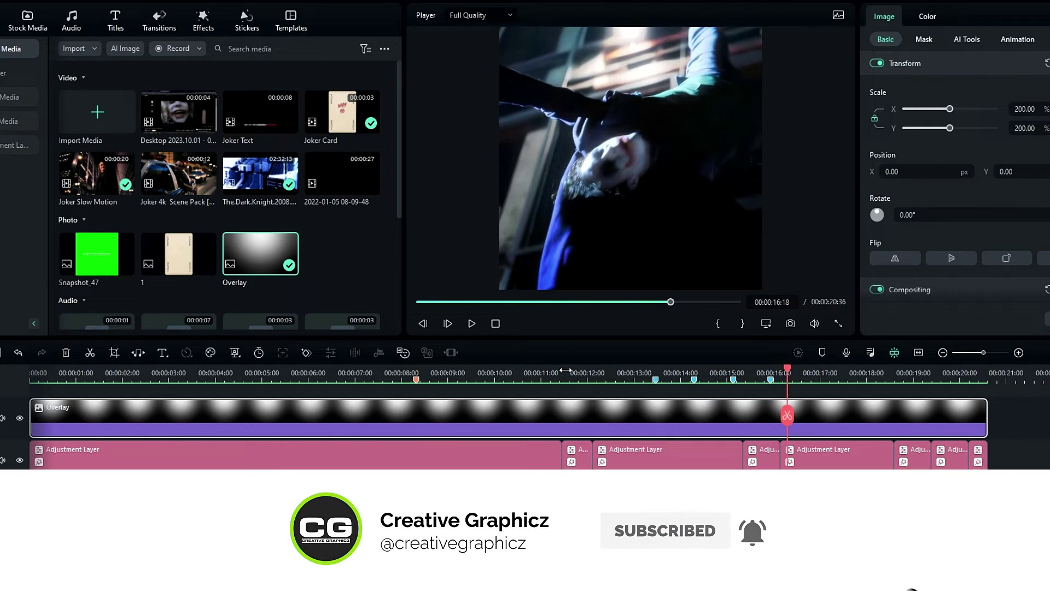
click(580, 372)
mouse_move(579, 373)
mouse_down()
mouse_move(564, 372)
mouse_move(572, 376)
mouse_up()
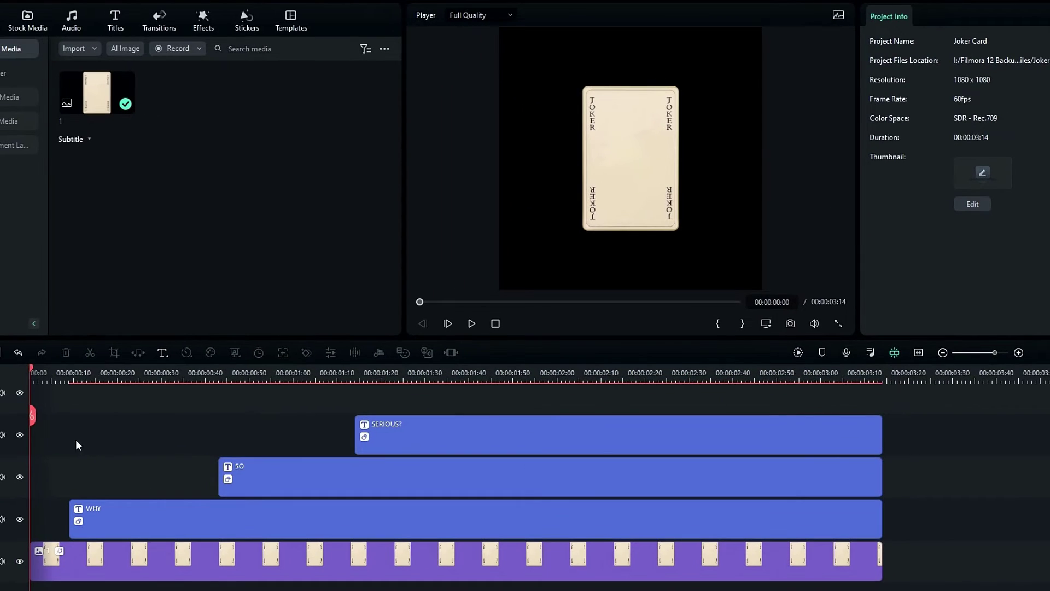
Preview the Joker Card's WHY SO SERIOUS? title animations, then set the main playhead to 8:57.
drag(55, 374, 204, 391)
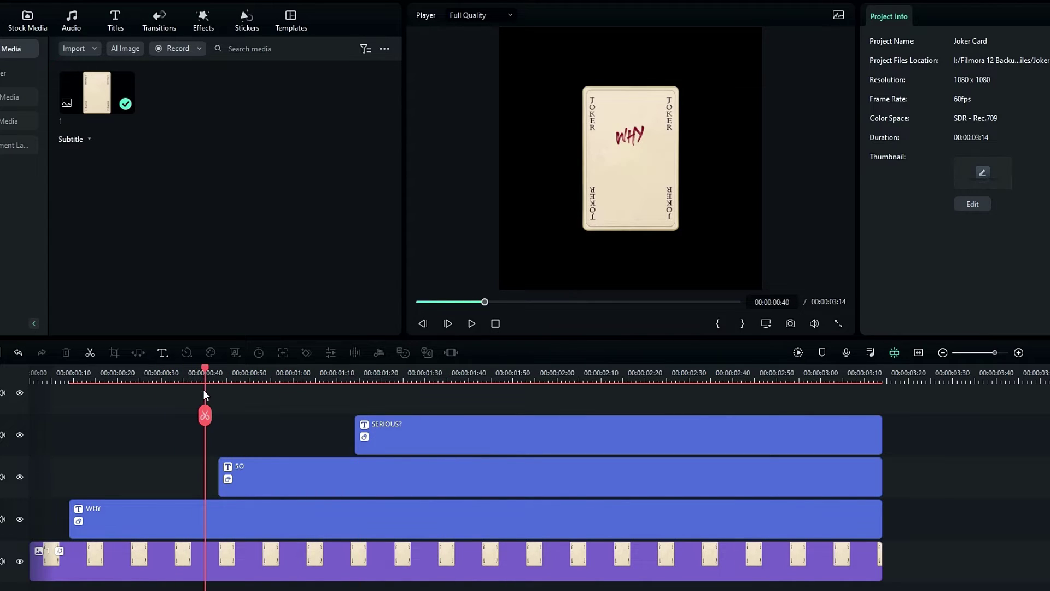
click(284, 510)
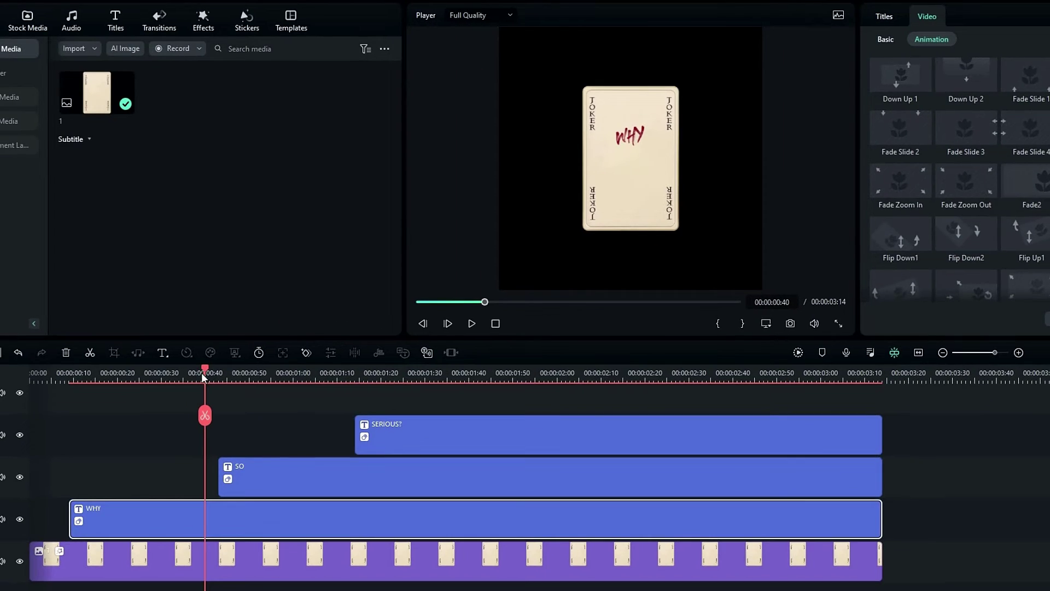
drag(204, 377, 433, 381)
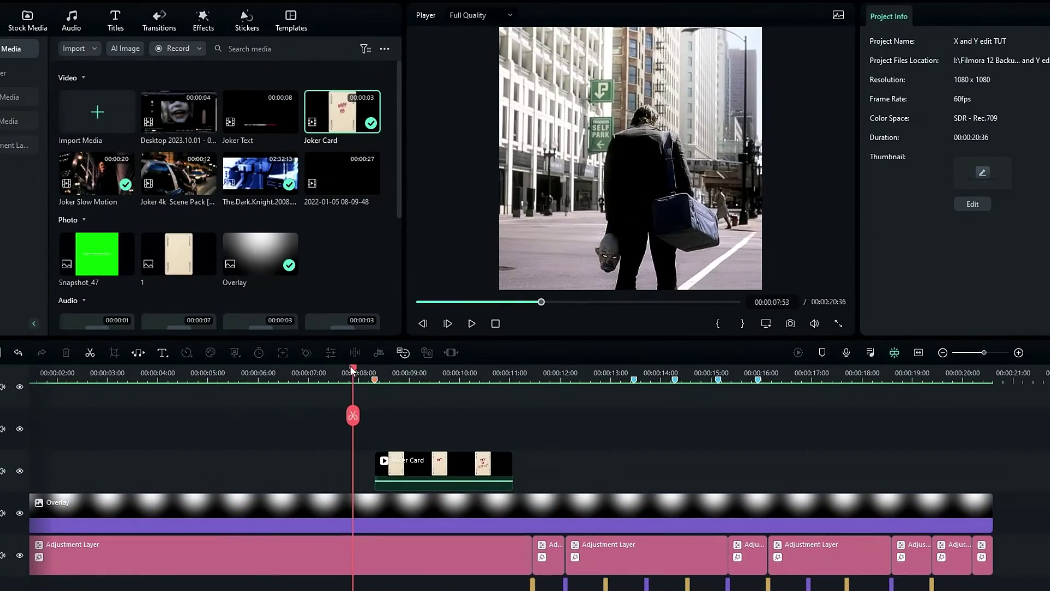
drag(350, 365, 405, 374)
Search the effects for 'shape mask' and apply Shape Mask to the Joker Card clip.
click(486, 464)
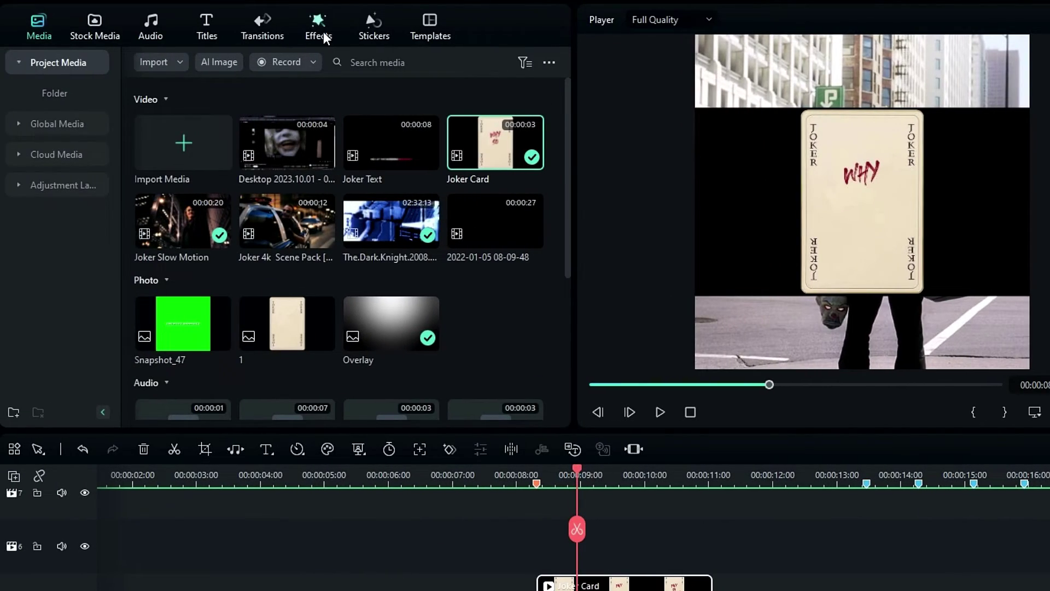
click(320, 31)
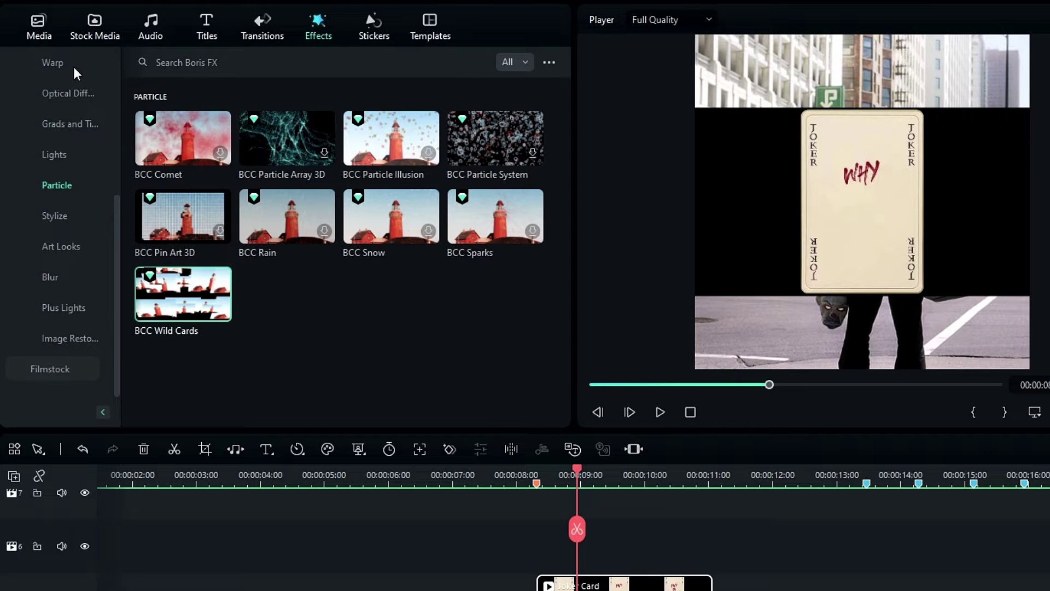
click(200, 61)
text(shape)
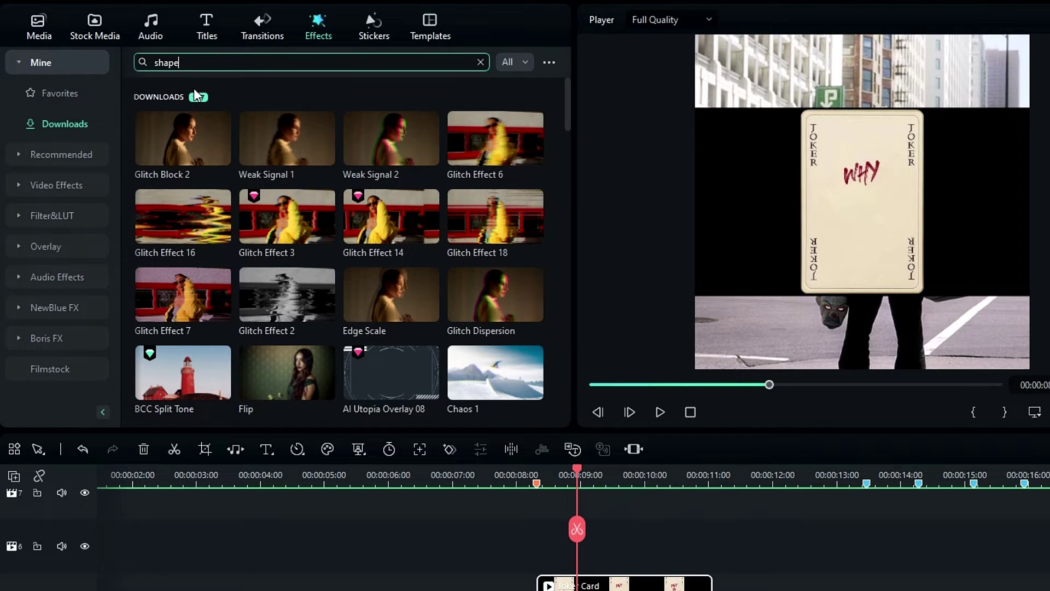
text( mask)
key(Return)
drag(189, 128, 613, 583)
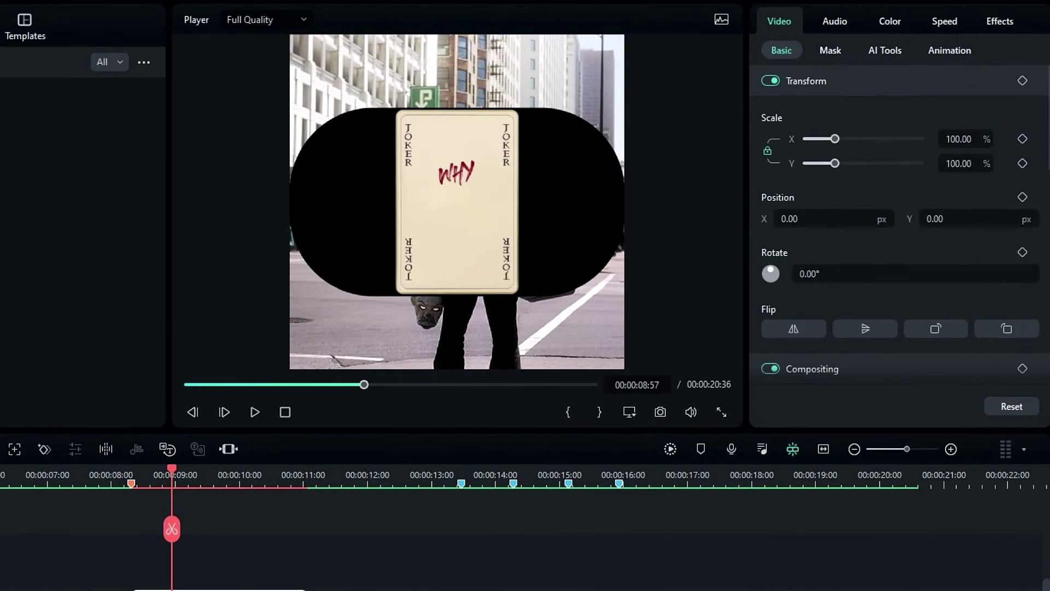
Fit the mask to the card with Radius 0.05, Width 35.52 and Height 97.30.
click(999, 25)
scroll(876, 109, up, 2)
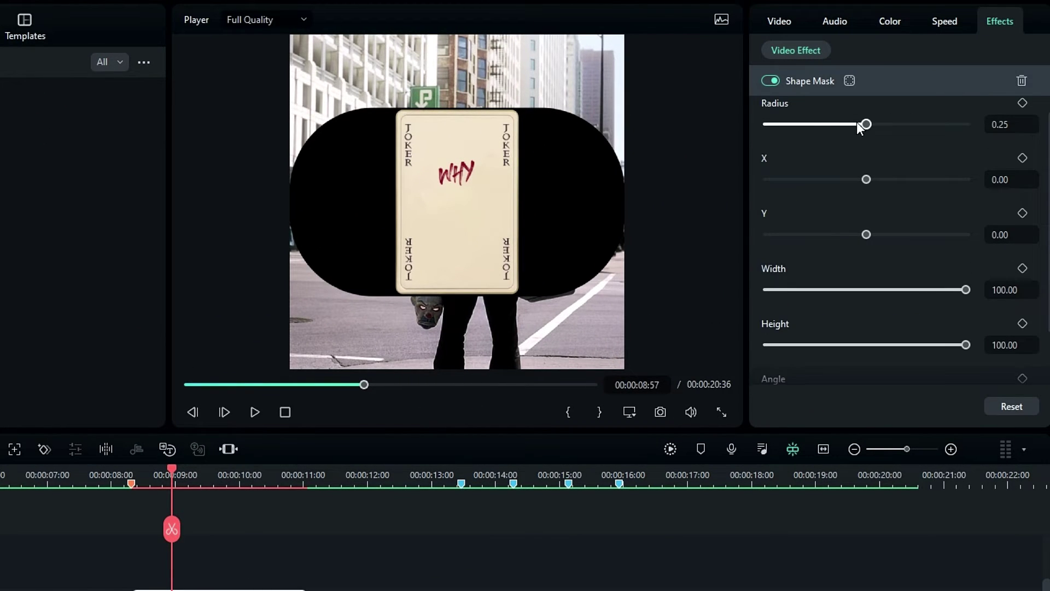
drag(862, 125, 768, 124)
drag(965, 290, 837, 278)
mouse_move(965, 344)
mouse_down()
mouse_move(950, 345)
mouse_move(960, 345)
mouse_up()
scroll(938, 219, up, 2)
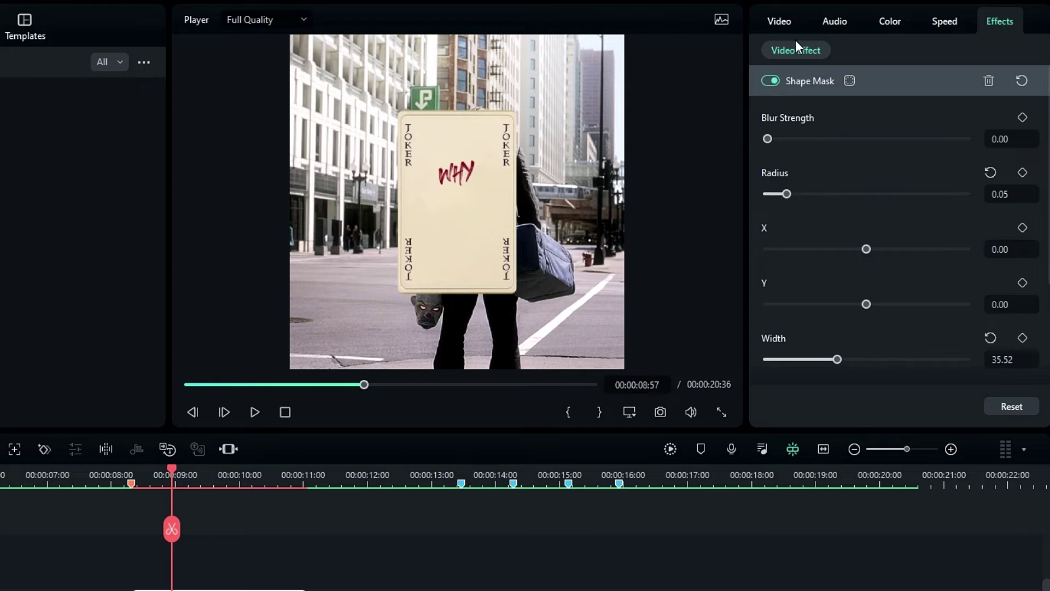
Scale the Joker Card clip to 138% and check it at 9:15.
click(779, 22)
click(959, 139)
text(138)
key(Return)
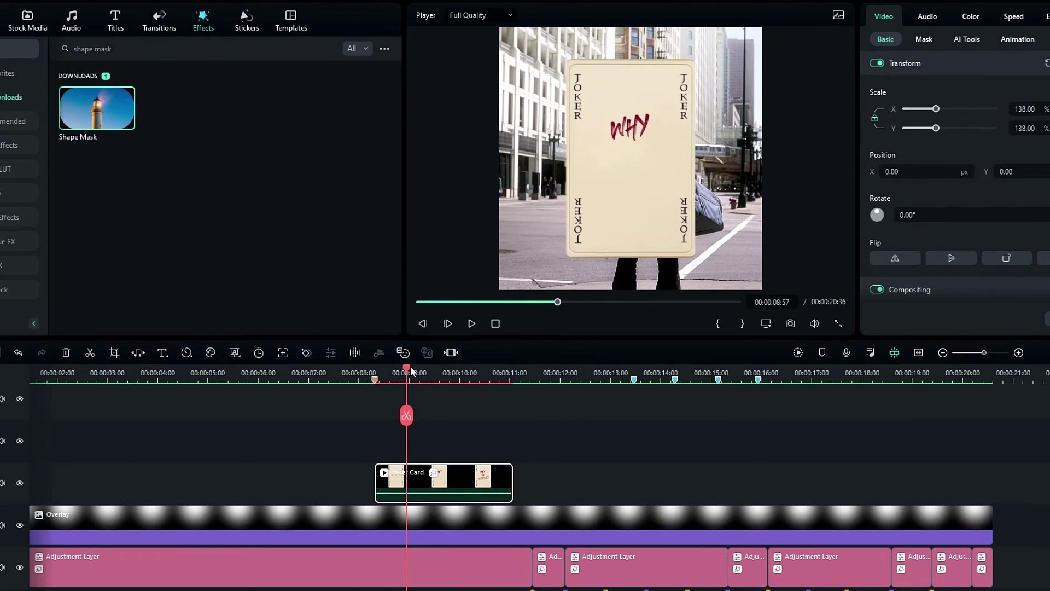
mouse_move(410, 366)
mouse_down()
mouse_move(471, 376)
mouse_move(468, 385)
mouse_move(422, 379)
mouse_up()
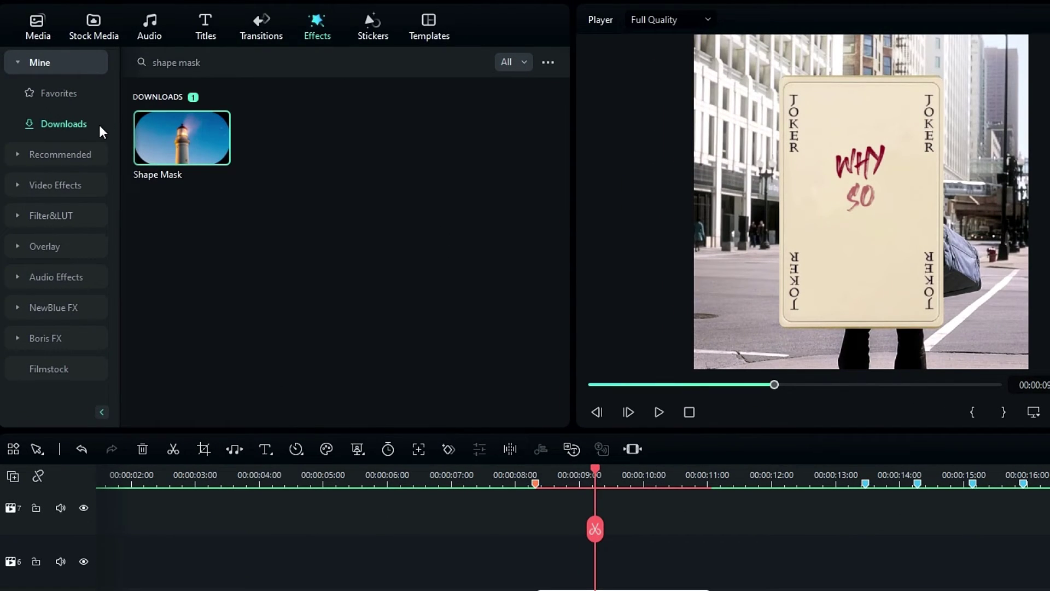
Apply BCC Wild Cards from Boris FX > Particle to the Joker card clip.
click(50, 339)
scroll(53, 300, down, 4)
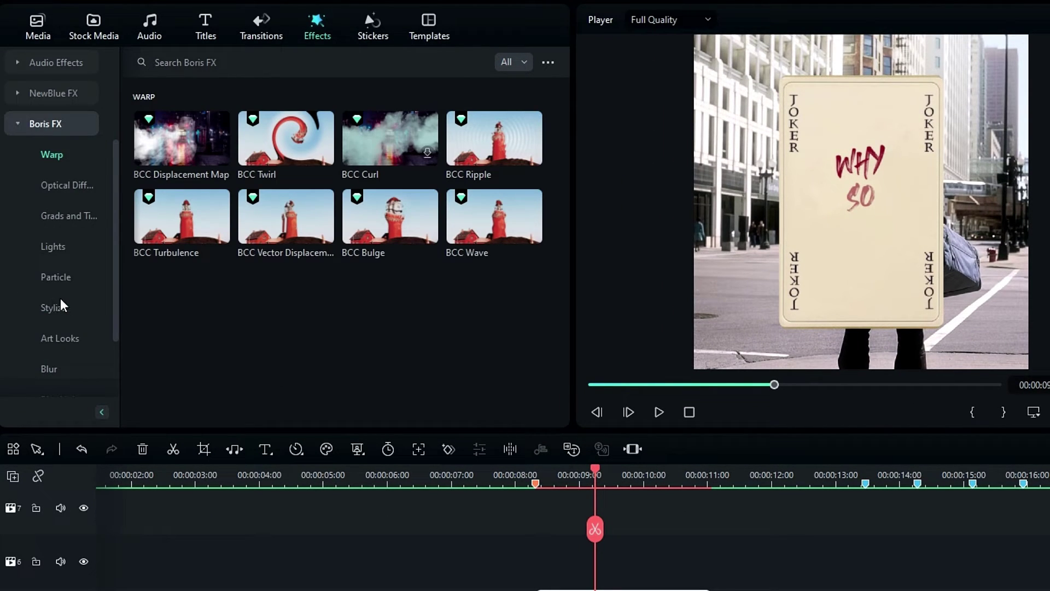
click(64, 276)
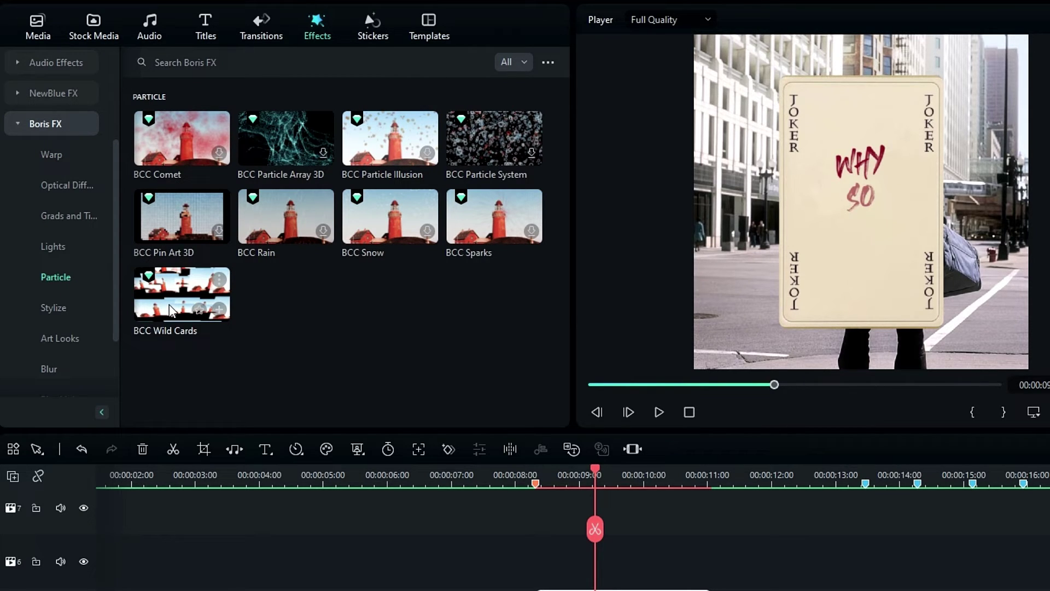
drag(171, 310, 557, 590)
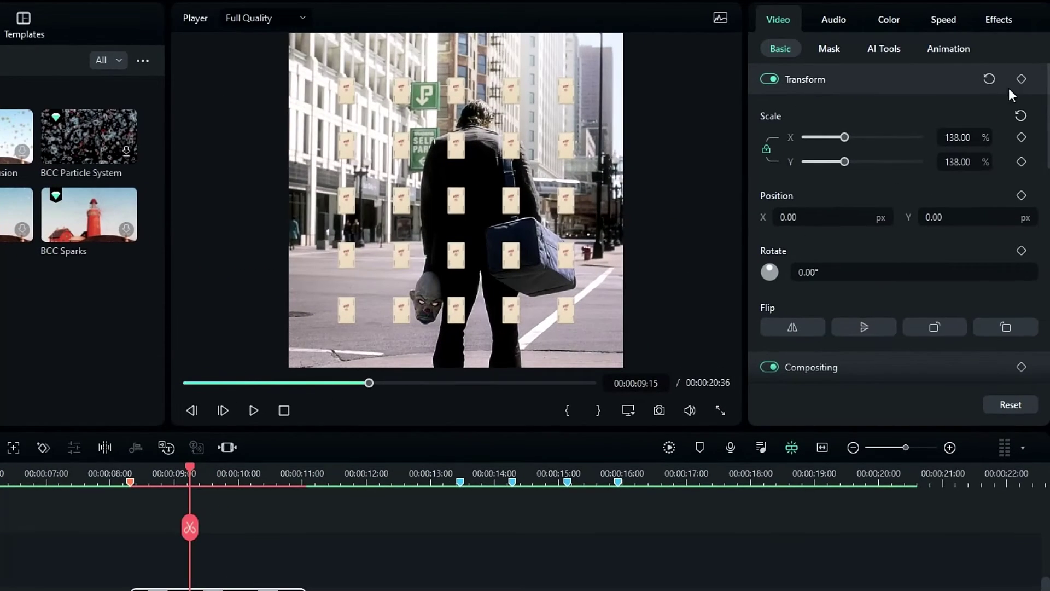
Set the Wild Cards grid to 1 card by 1 card with Global Scale 600.
click(1014, 21)
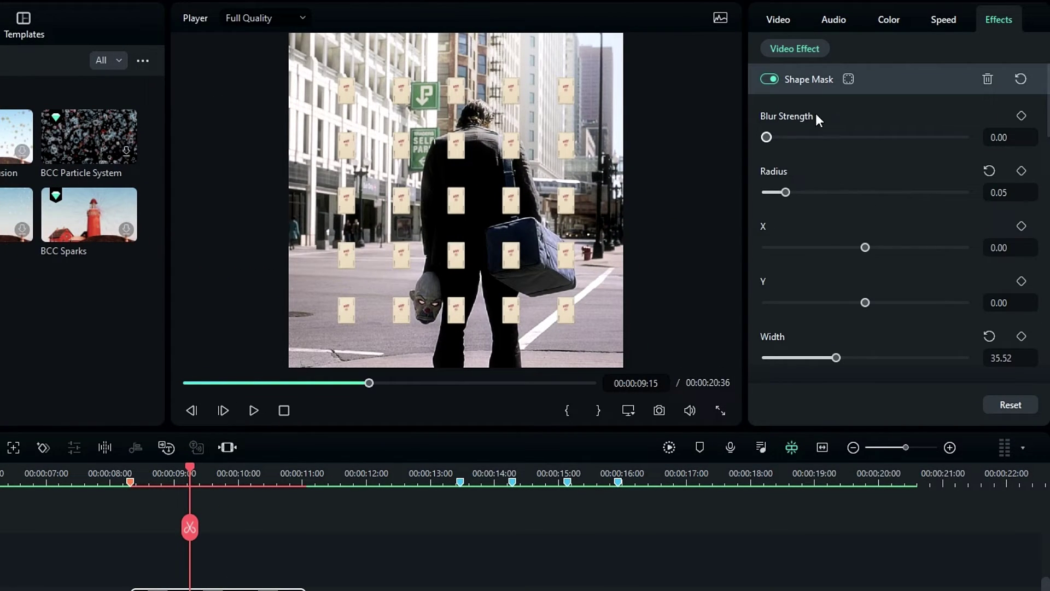
scroll(820, 218, down, 3)
click(794, 197)
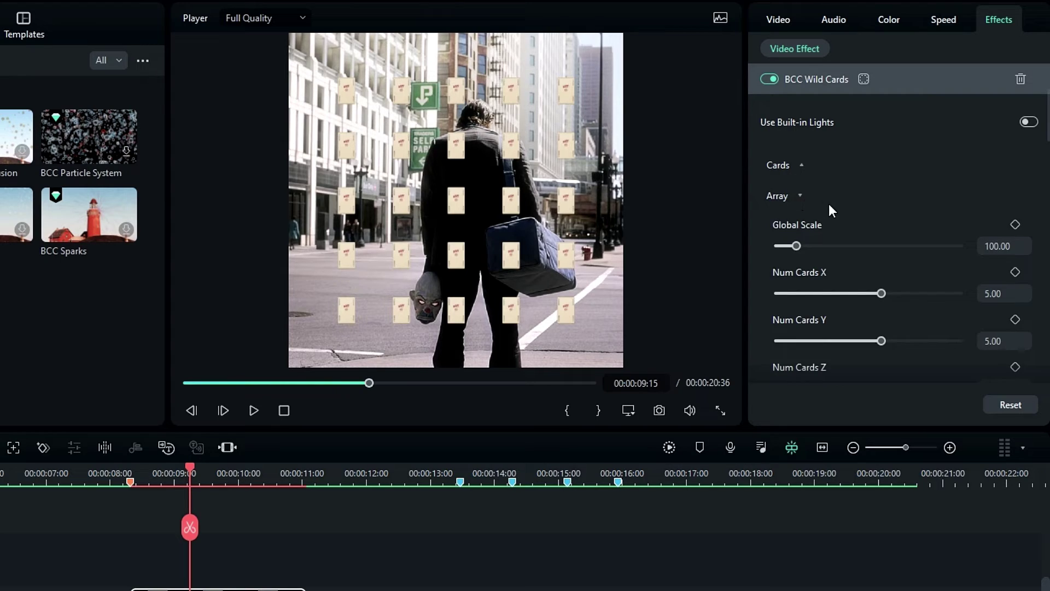
drag(881, 293, 775, 296)
drag(879, 340, 777, 340)
drag(794, 246, 892, 258)
double_click(1019, 246)
key(ctrl+a)
text(600)
key(Return)
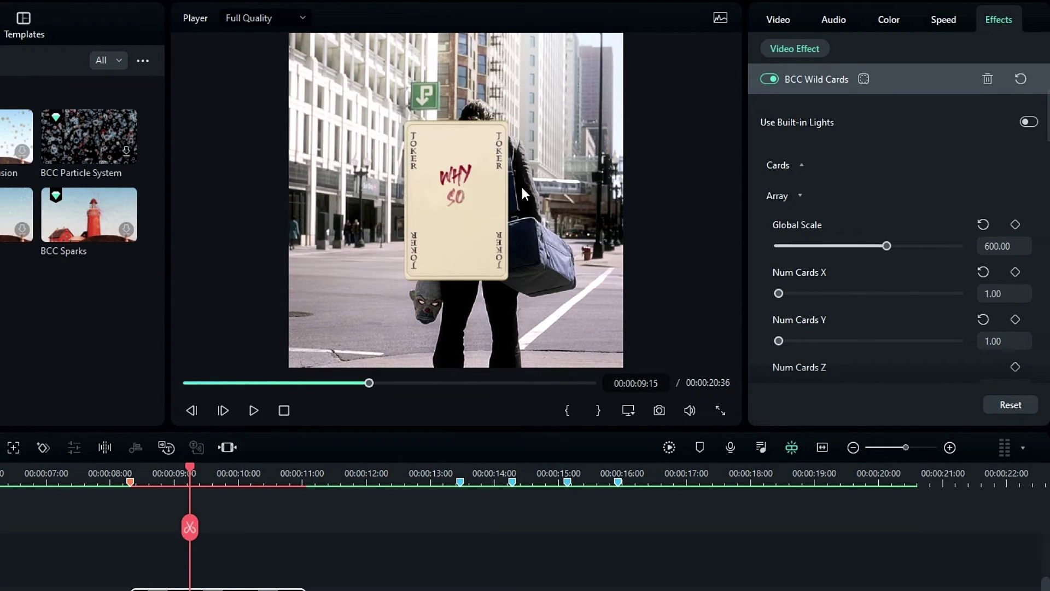
Set Choose Cards to One Card.
scroll(871, 223, down, 15)
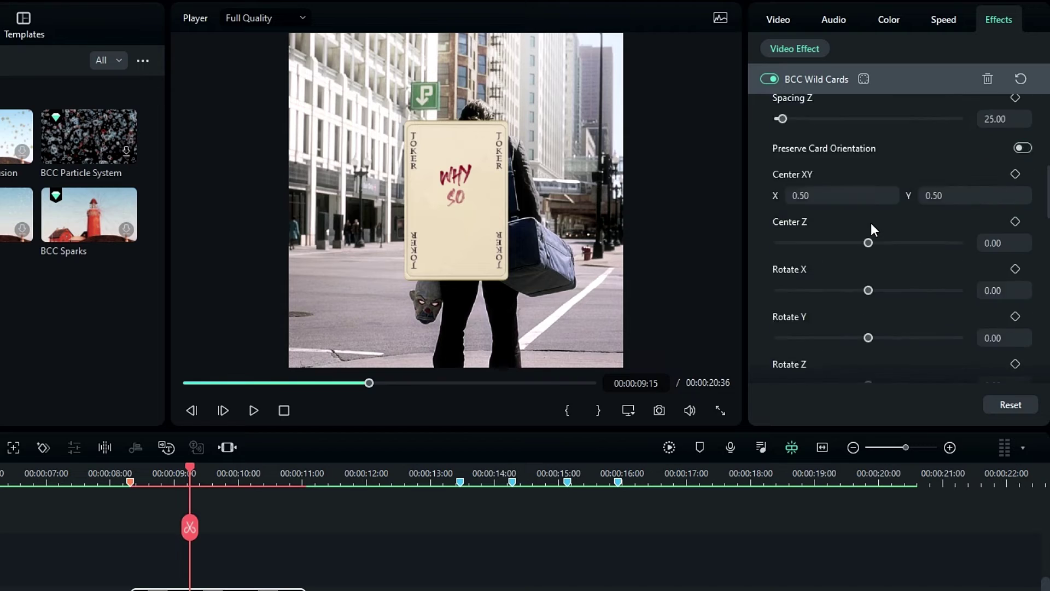
click(804, 202)
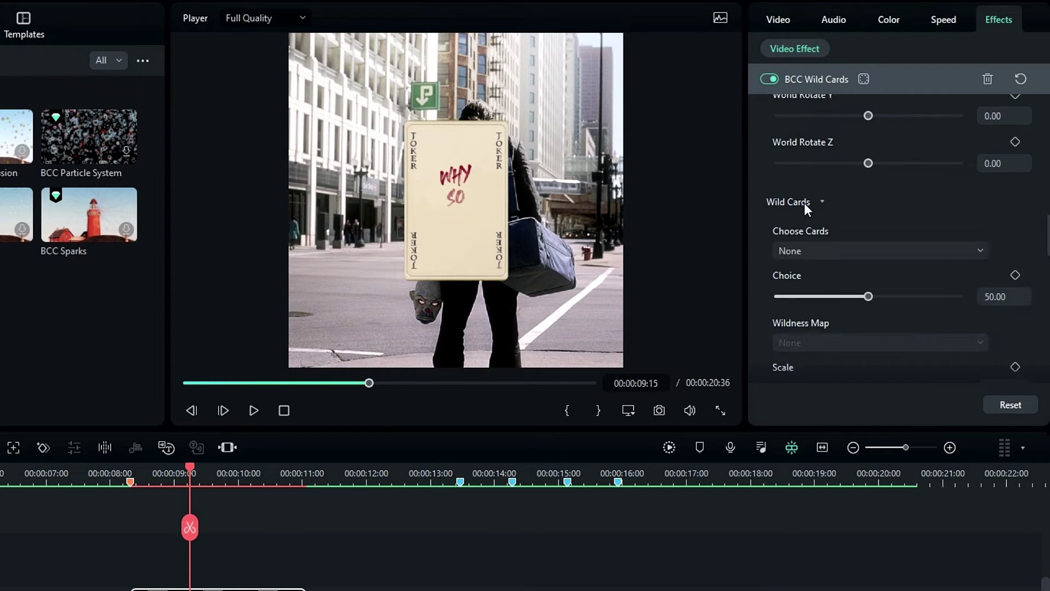
scroll(908, 206, down, 3)
scroll(875, 197, up, 2)
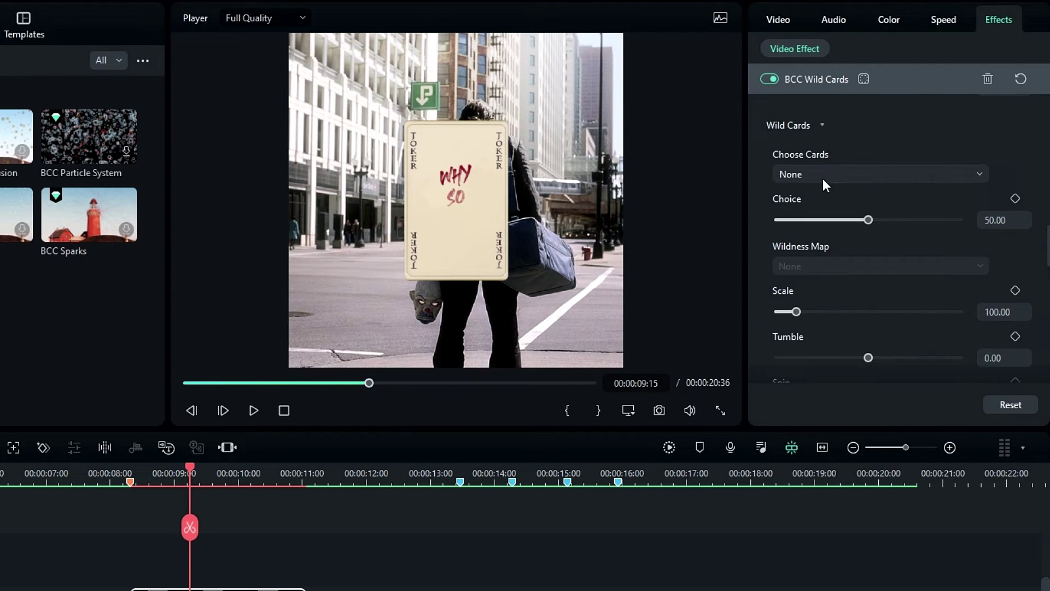
click(822, 176)
click(818, 229)
Tilt the card with Tumble -15.30 and give it a slight negative Spin.
scroll(862, 272, down, 2)
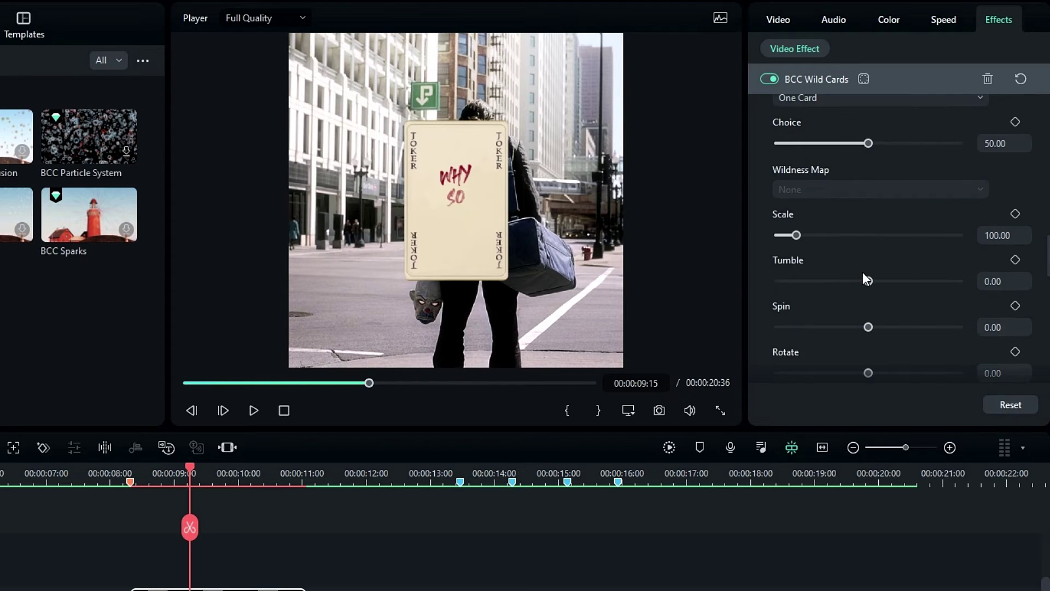
scroll(862, 271, down, 2)
click(880, 250)
drag(878, 251, 921, 250)
drag(868, 204, 907, 209)
click(983, 183)
click(983, 228)
click(995, 205)
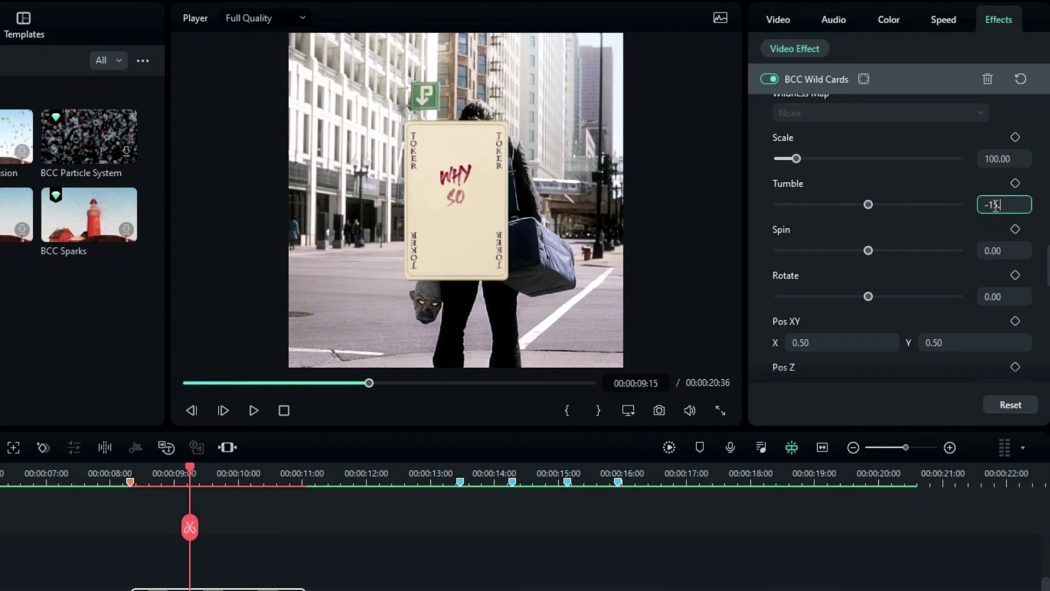
key(Return)
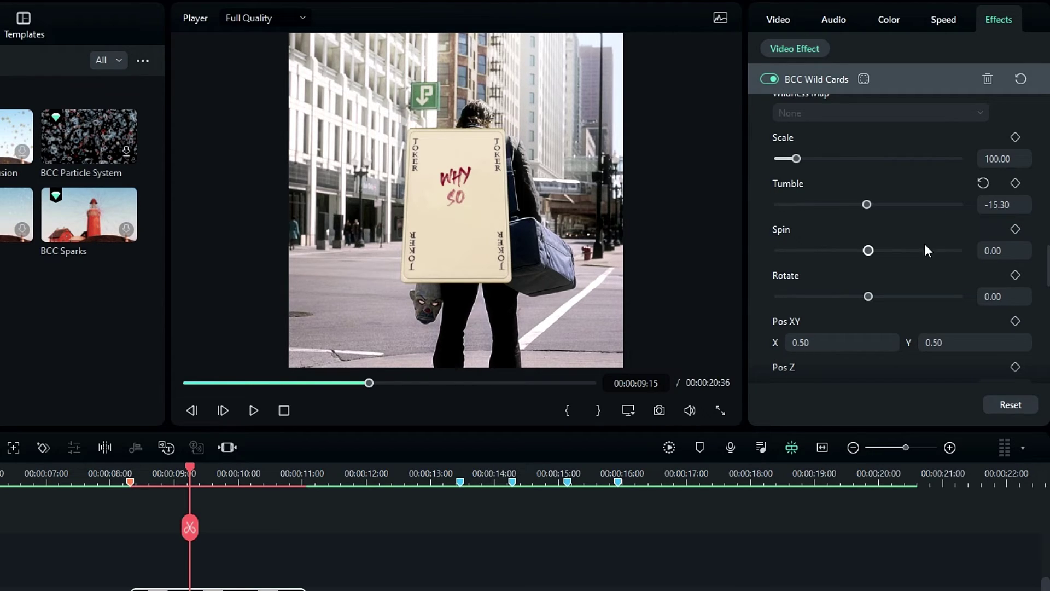
drag(869, 251, 854, 252)
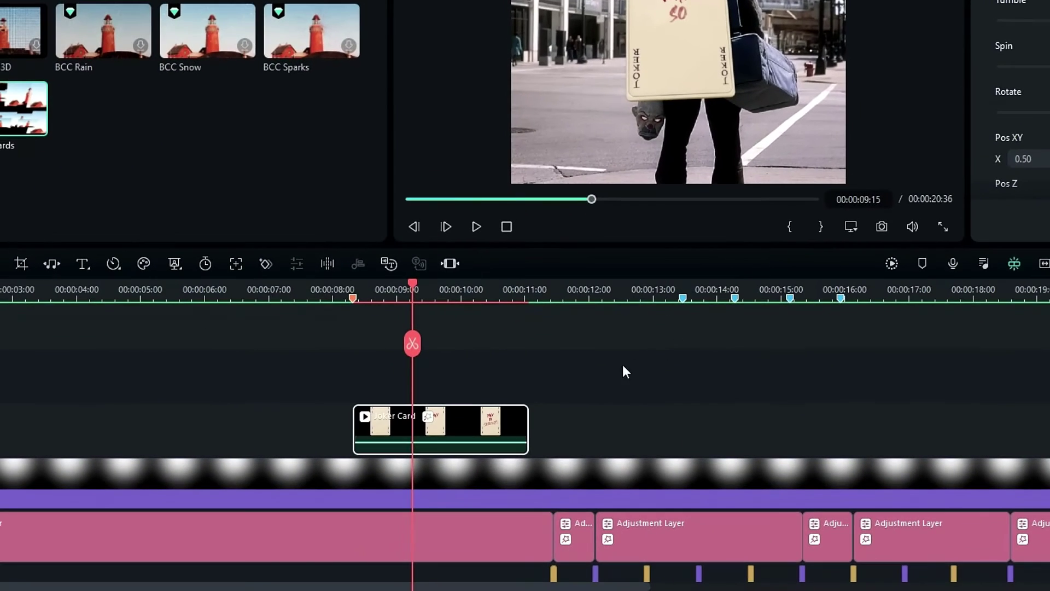
Keyframe Spin at -100 at the clip start and -21.40 slightly later.
click(369, 282)
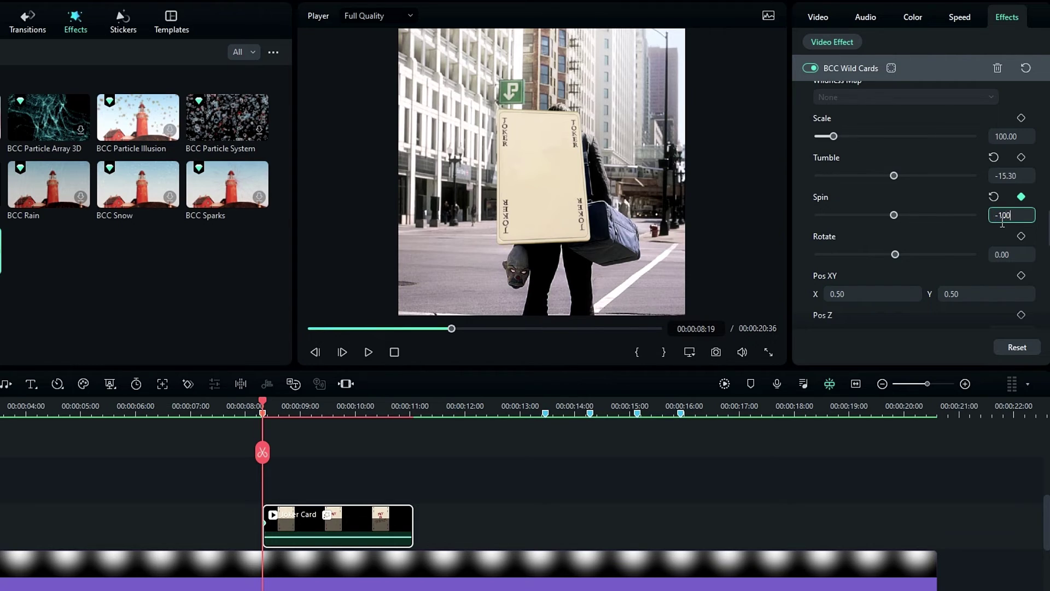
key(Return)
click(283, 413)
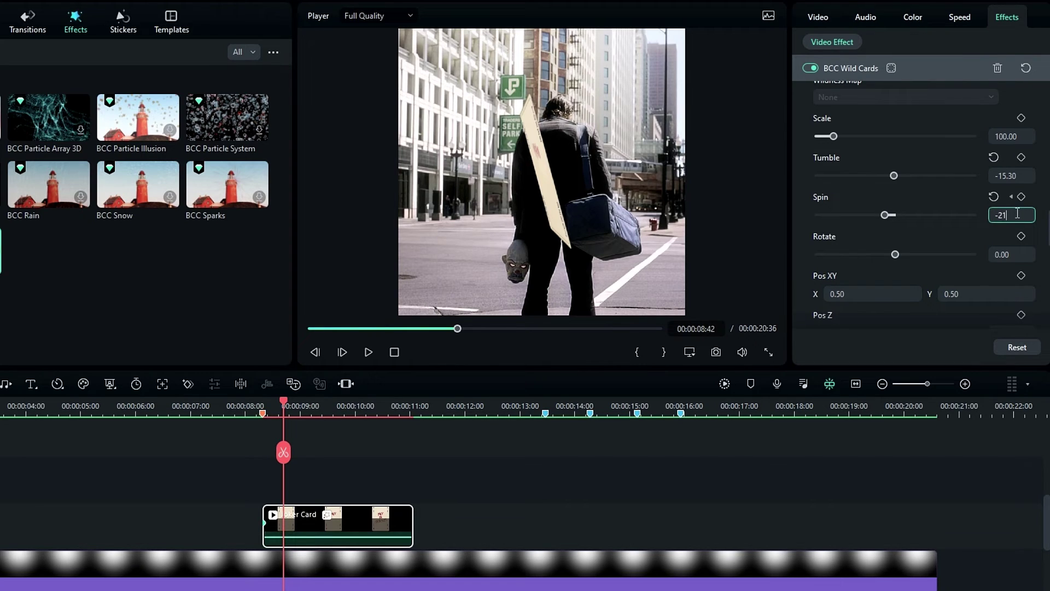
key(Return)
Keyframe Spin at 15.30 where the card reads WHY SO SERIOUS?
drag(336, 410, 383, 415)
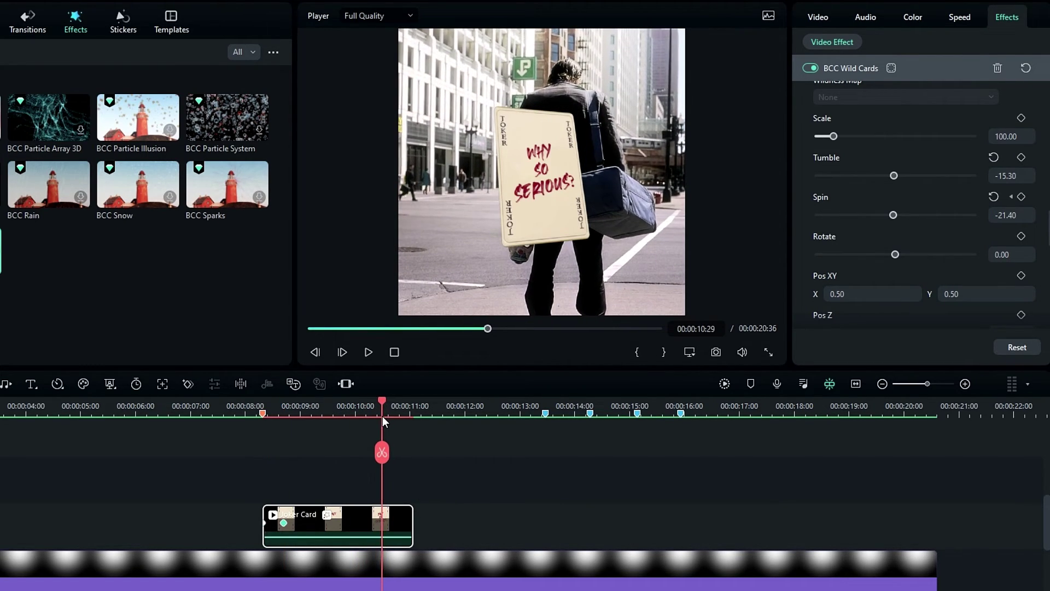
click(1010, 216)
text(15.3)
key(Return)
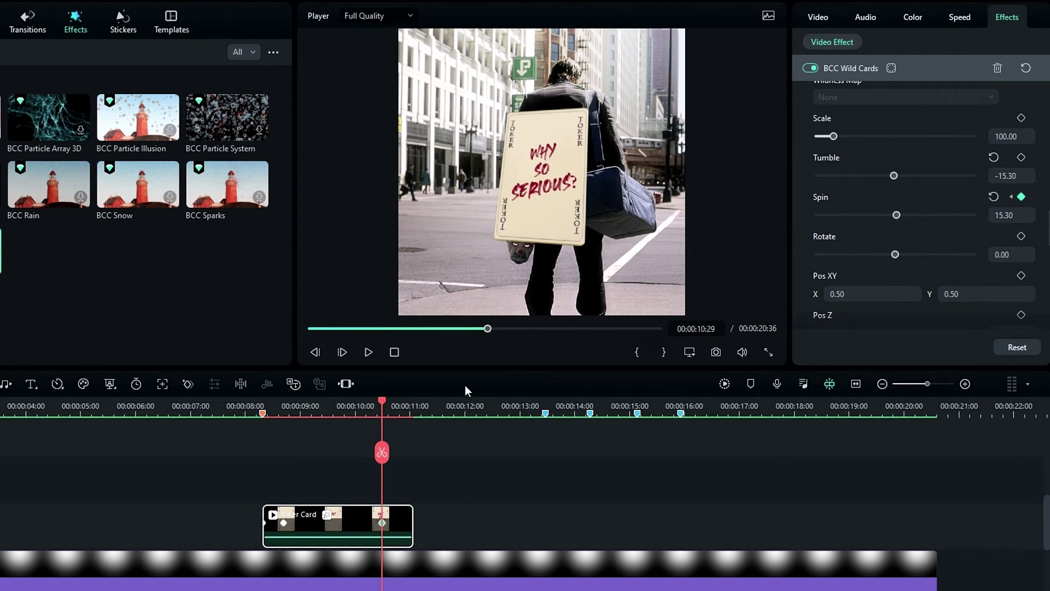
drag(386, 396, 405, 401)
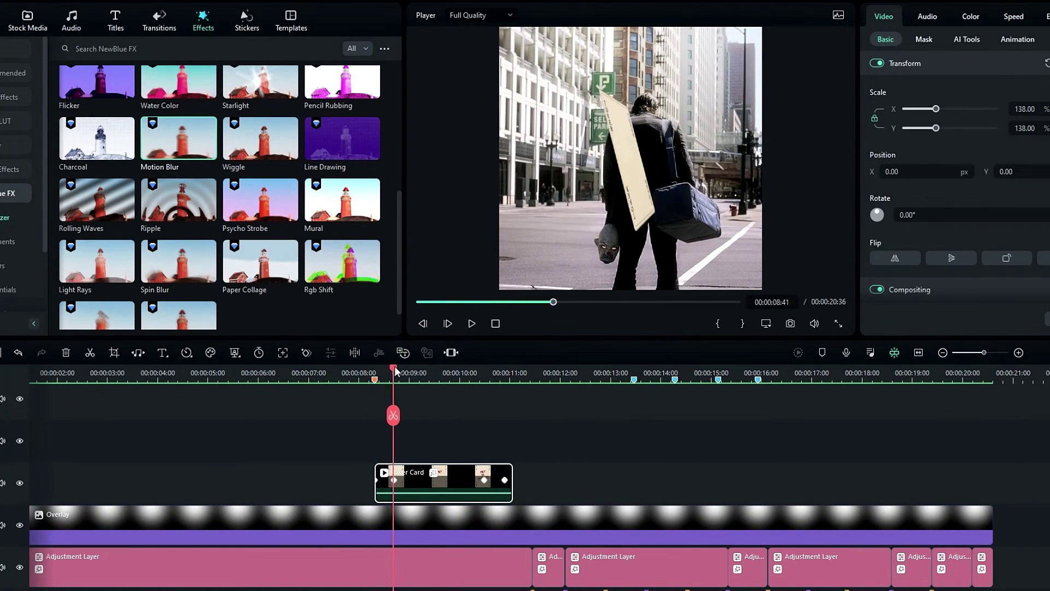
Browse the Animation presets, render the preview, and play from just before the card clip.
drag(395, 370, 421, 383)
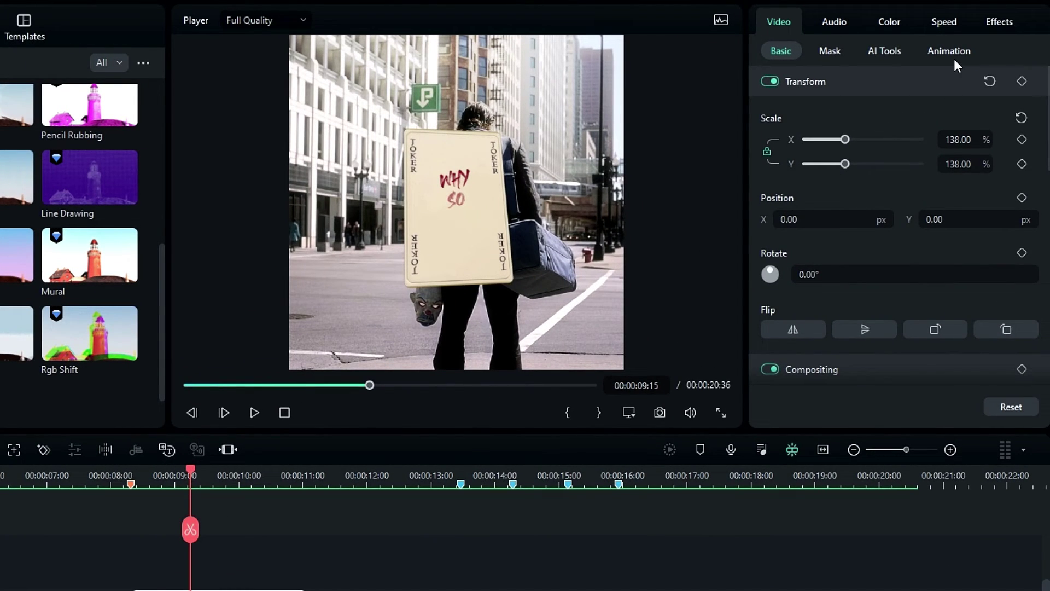
click(955, 55)
scroll(886, 211, down, 10)
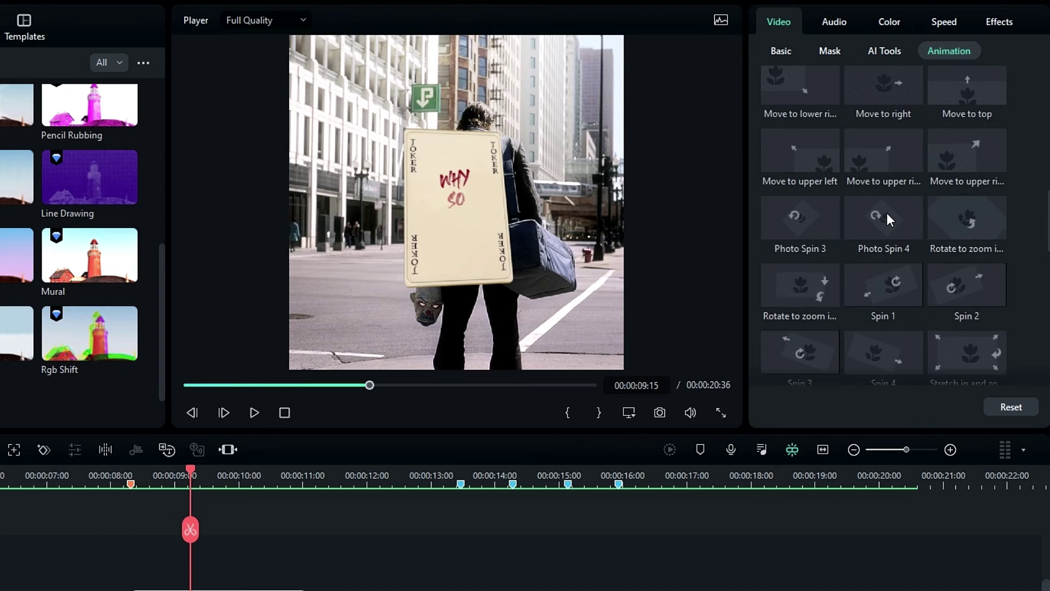
scroll(887, 218, down, 4)
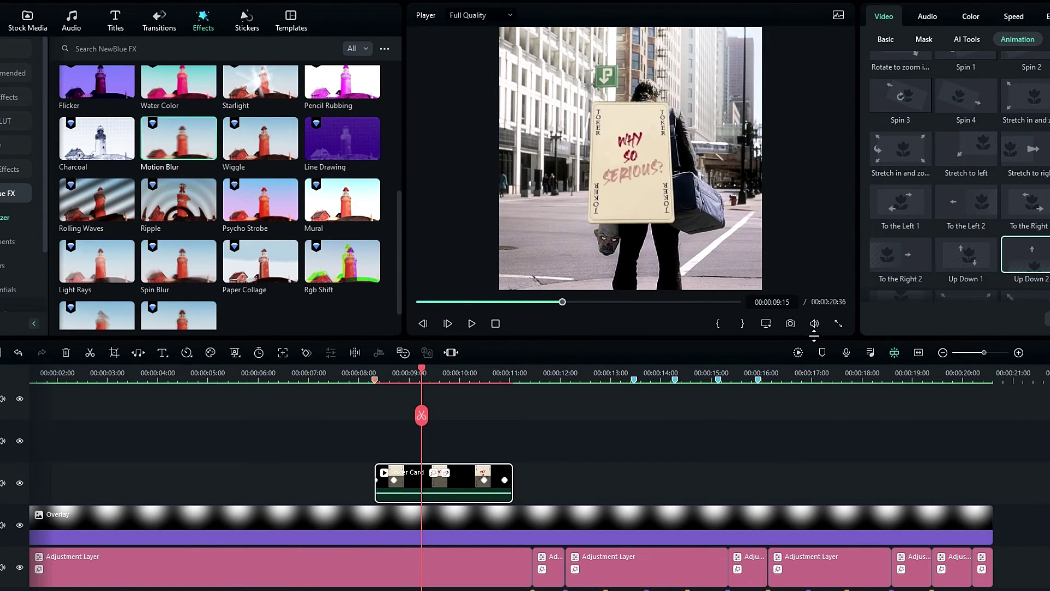
click(798, 352)
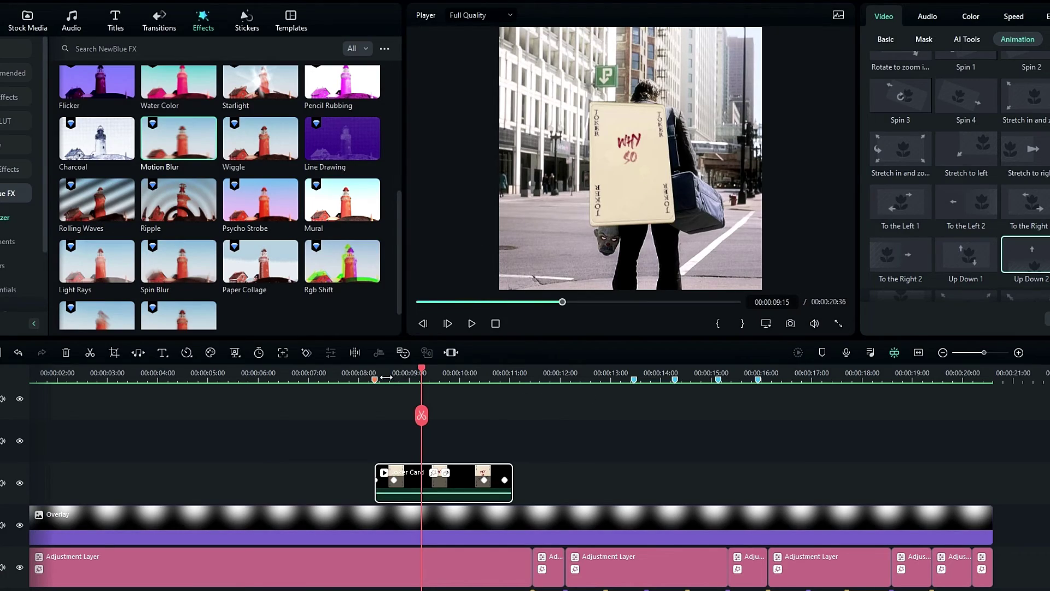
click(364, 377)
key(space)
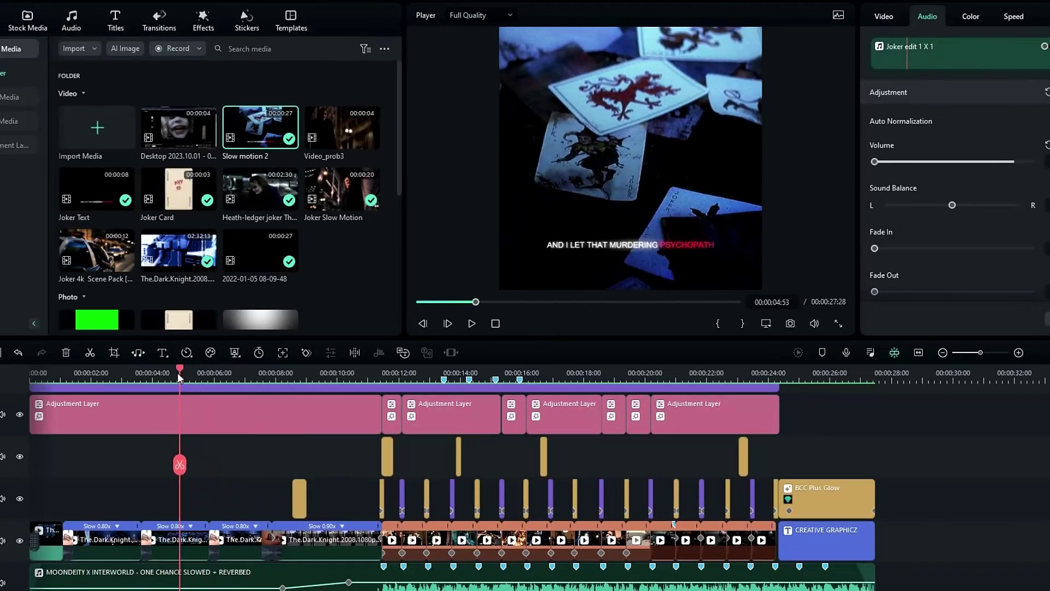
Scrub through the finished Joker edit from the street scene to the close-up.
drag(178, 373, 507, 398)
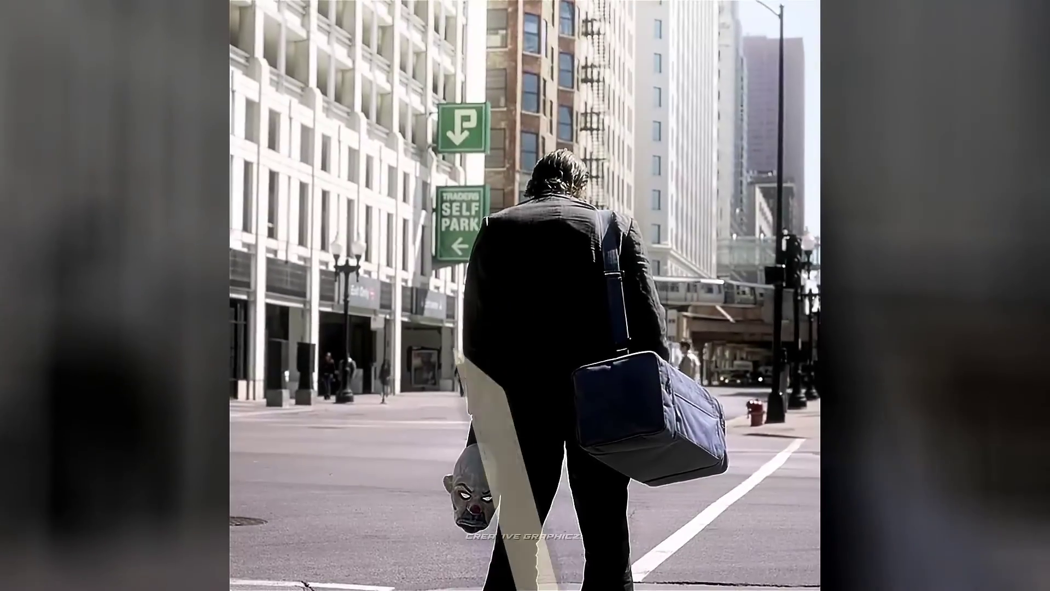